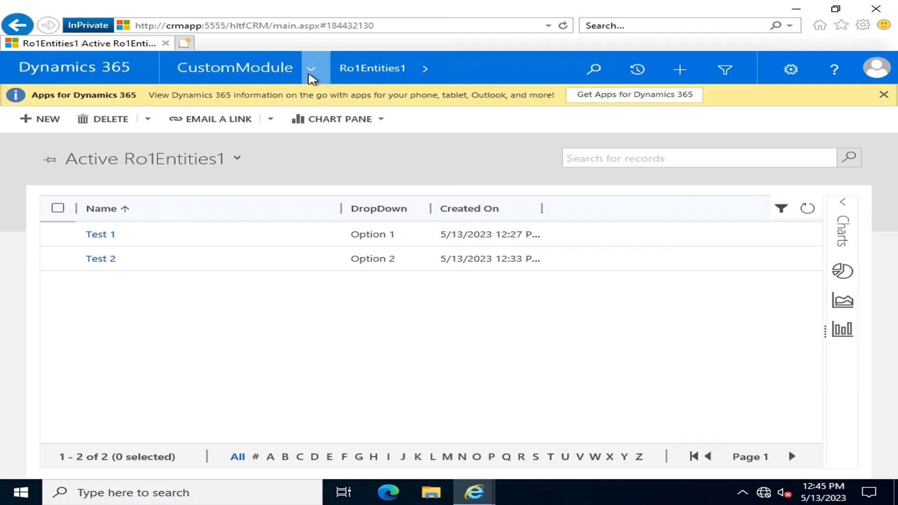
Step: View the Test 1 record in Ro1Entities1, dismiss the apps notice, and return to the list
left_click(310, 75)
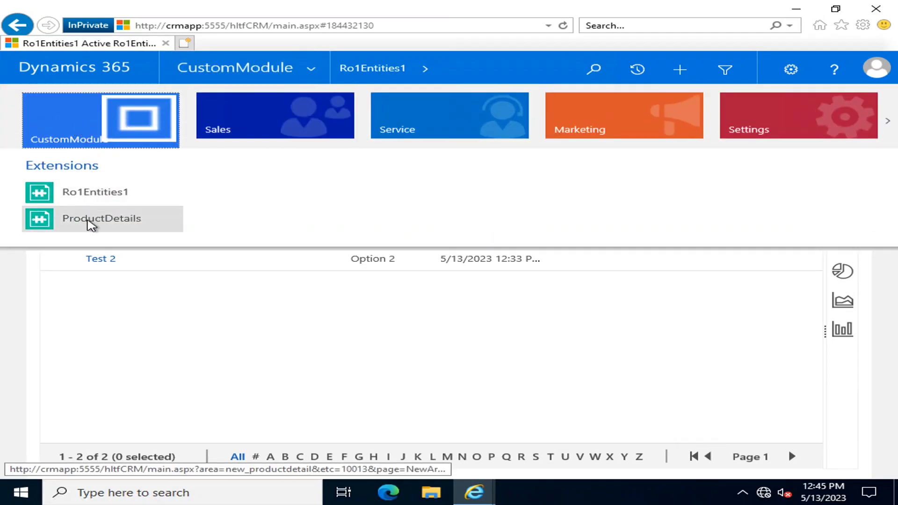
left_click(94, 204)
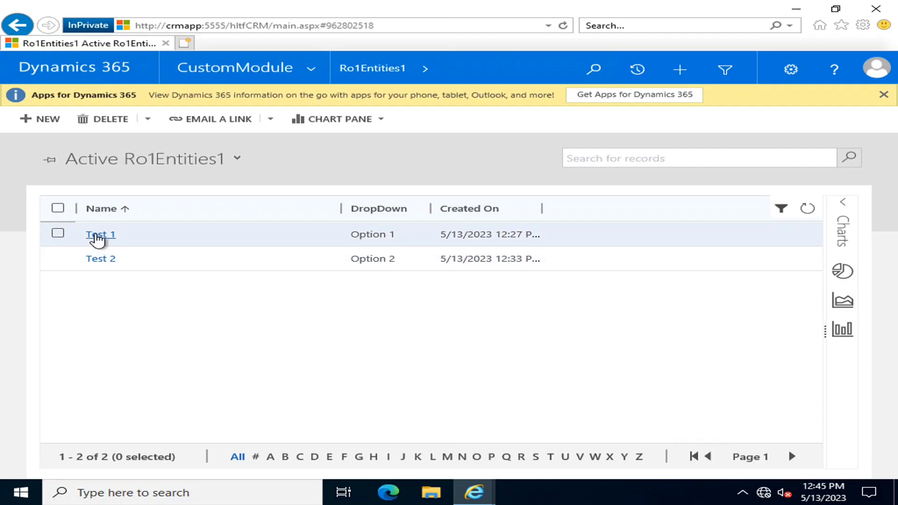
left_click(97, 236)
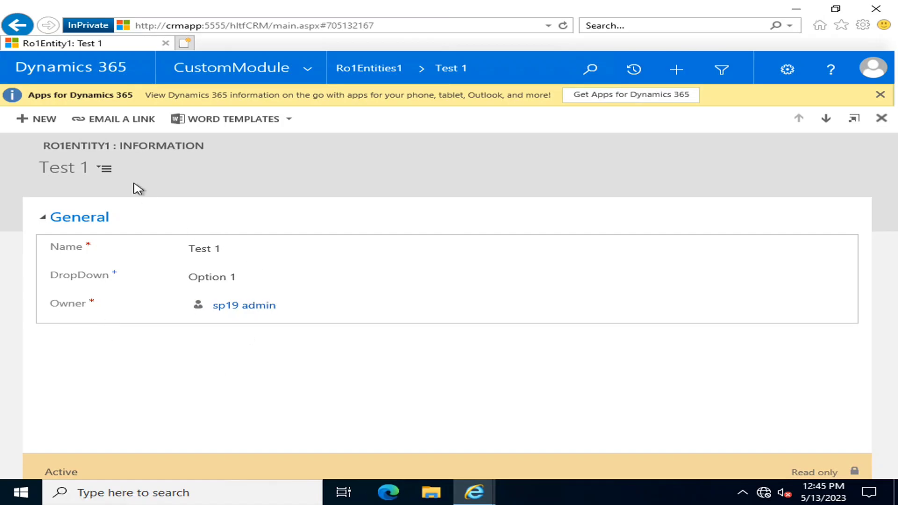
left_click(880, 95)
left_click(381, 77)
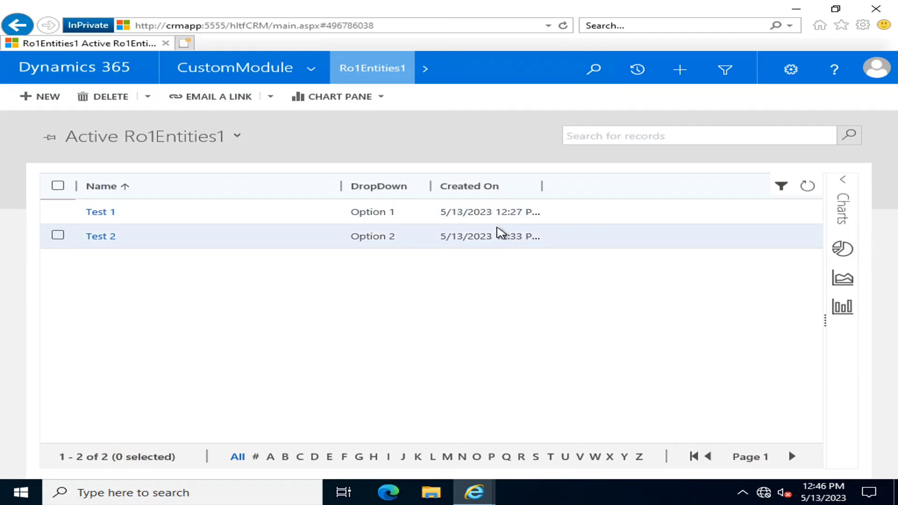
Step: Open the ProductDetails list and scroll the grid across to the SalesPrice column
left_click(312, 70)
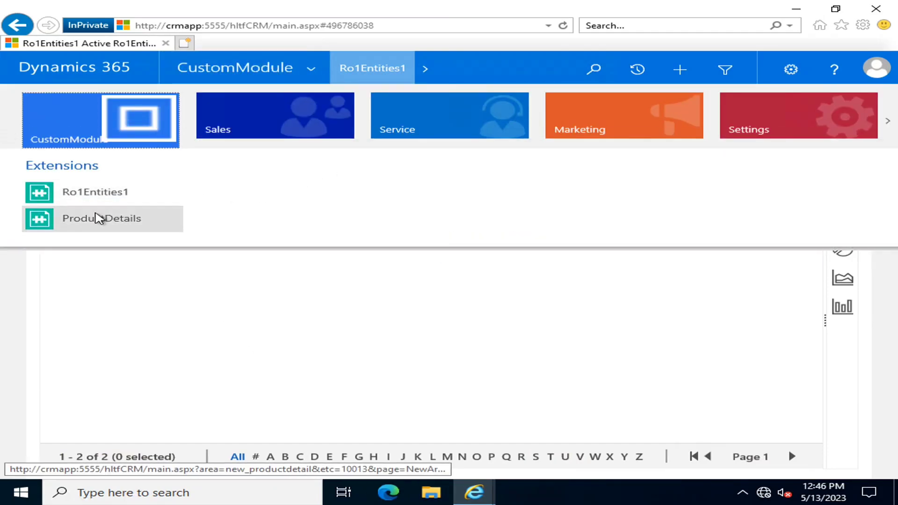
left_click(99, 218)
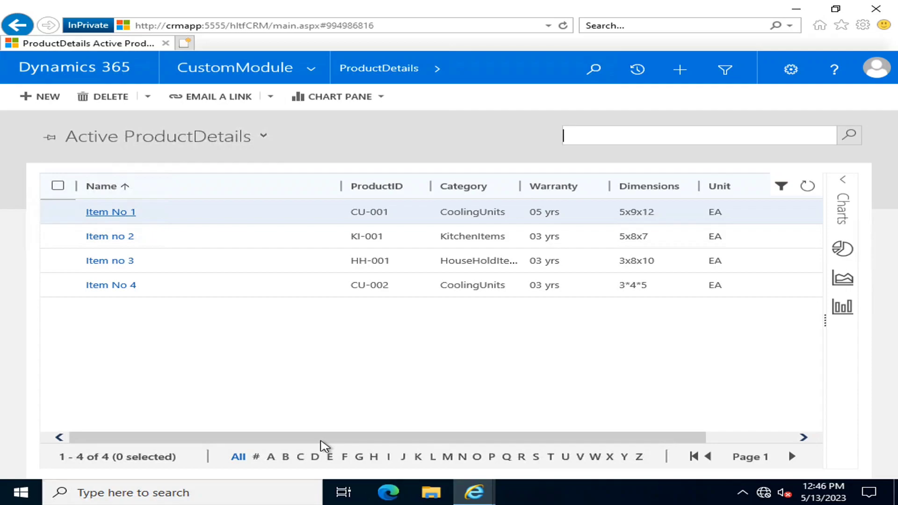
left_click_drag(321, 440, 345, 448)
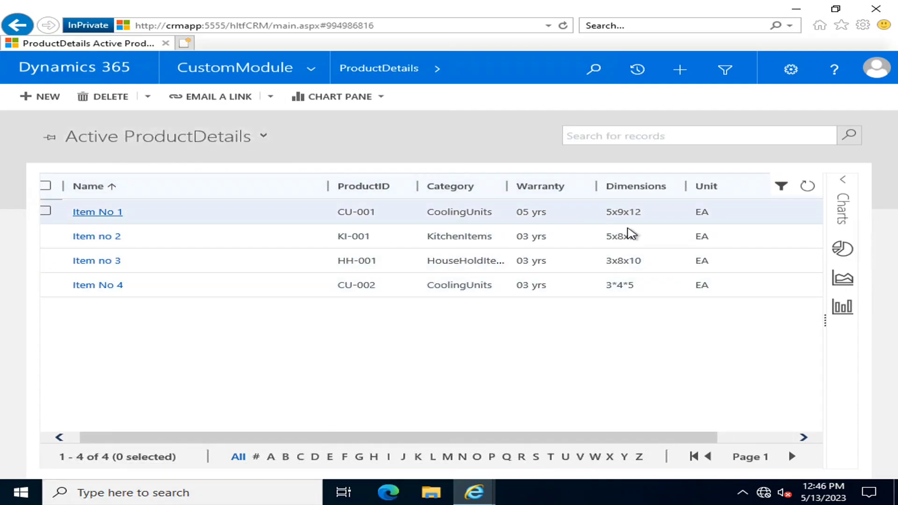
left_click_drag(603, 449, 790, 457)
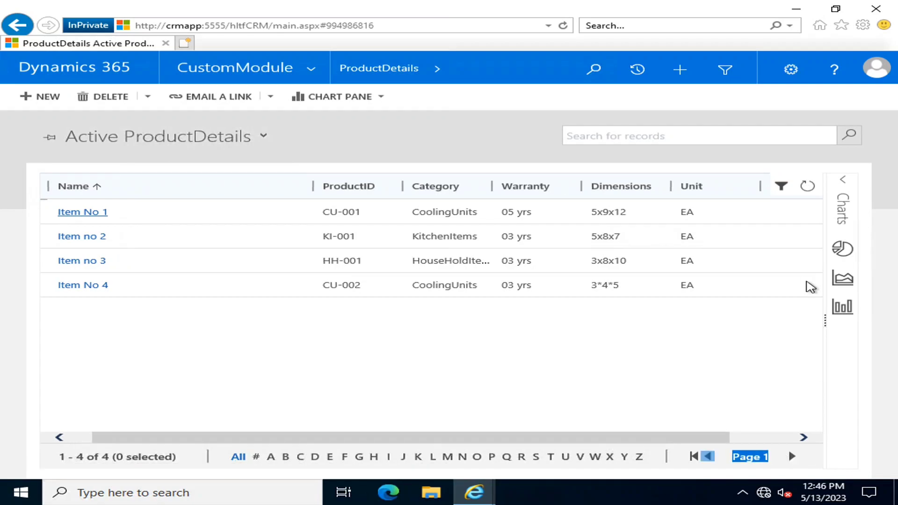
left_click_drag(711, 439, 826, 444)
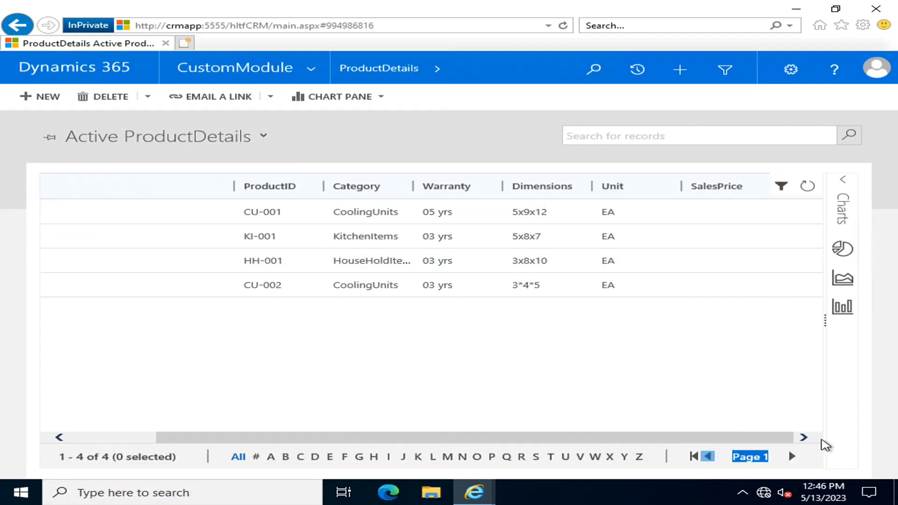
left_click(701, 375)
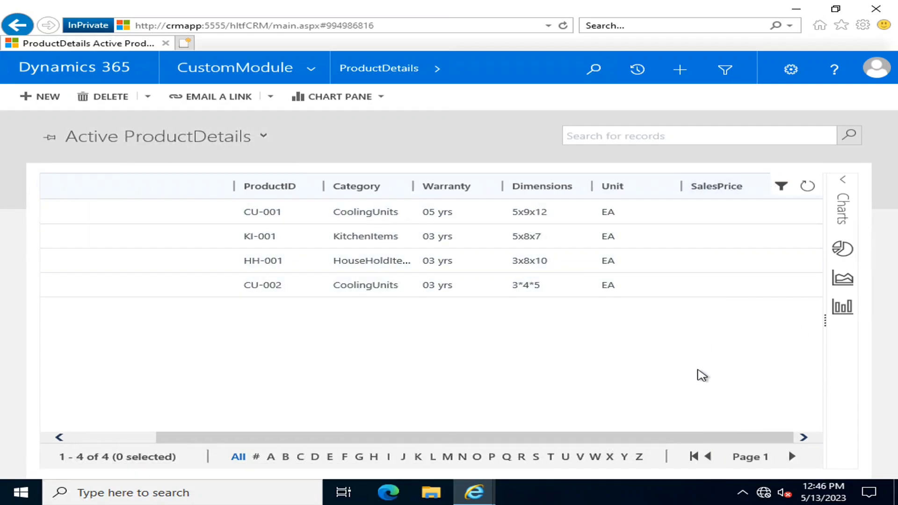
left_click_drag(662, 435, 90, 307)
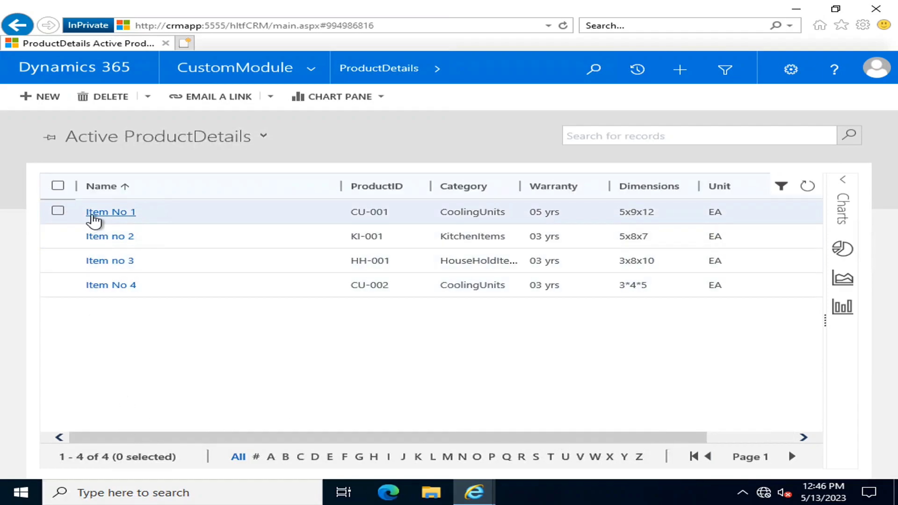
Step: Check Item No 1's details, then go back to the ProductDetails list
left_click(94, 212)
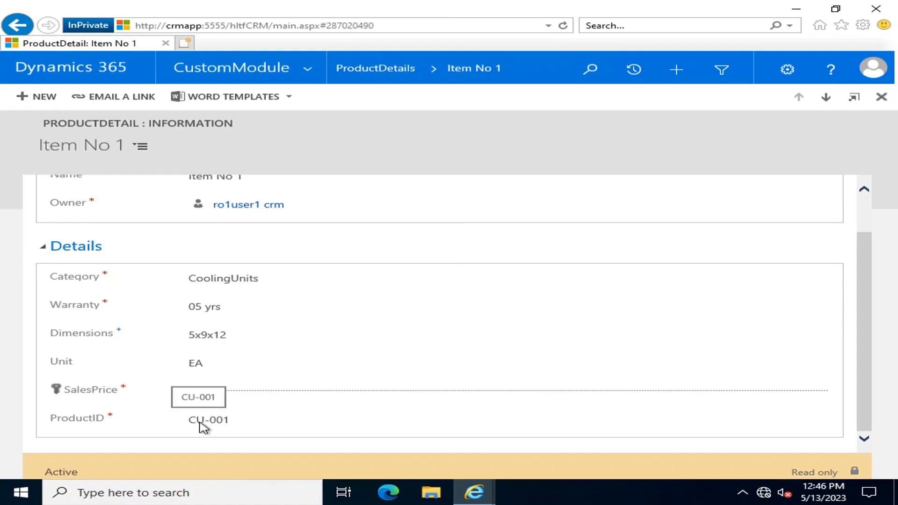
scroll(374, 421, "up", 2)
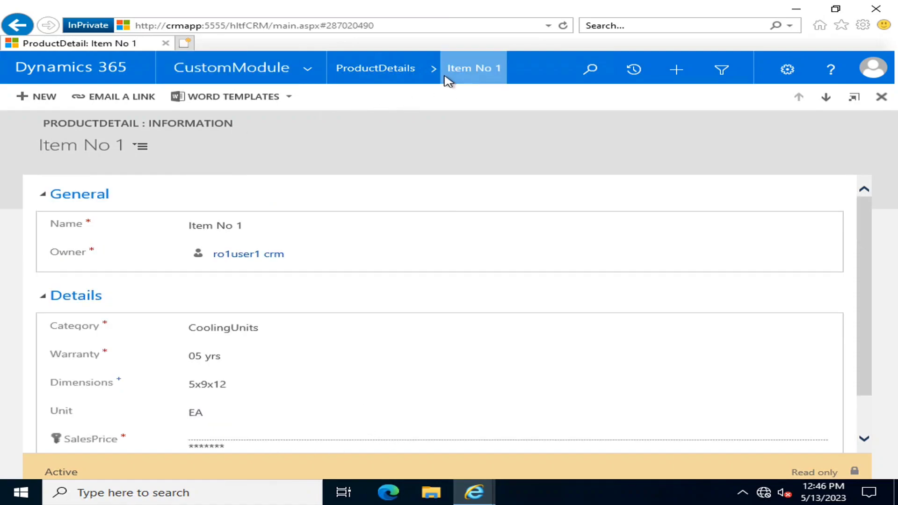
left_click(376, 68)
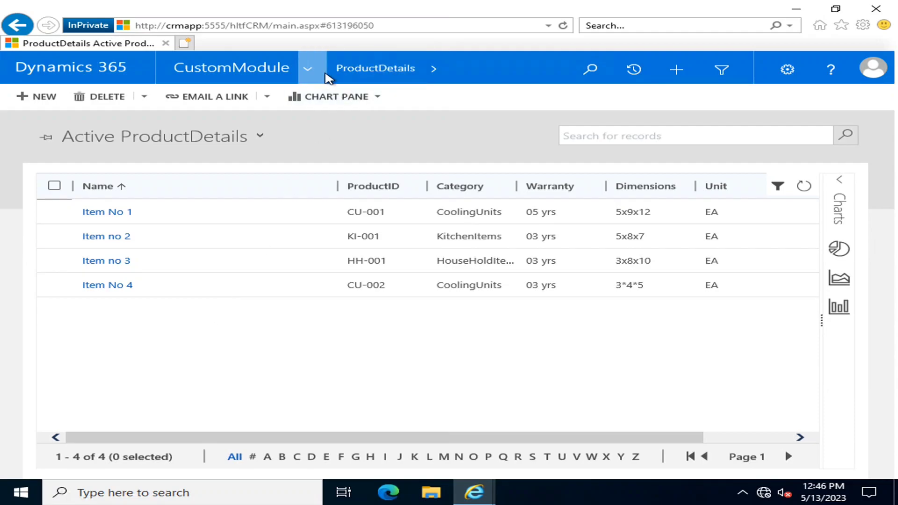
Step: Go from the Ro1Entities1 list to Settings > Customizations > Customize the System
left_click(309, 71)
left_click(104, 192)
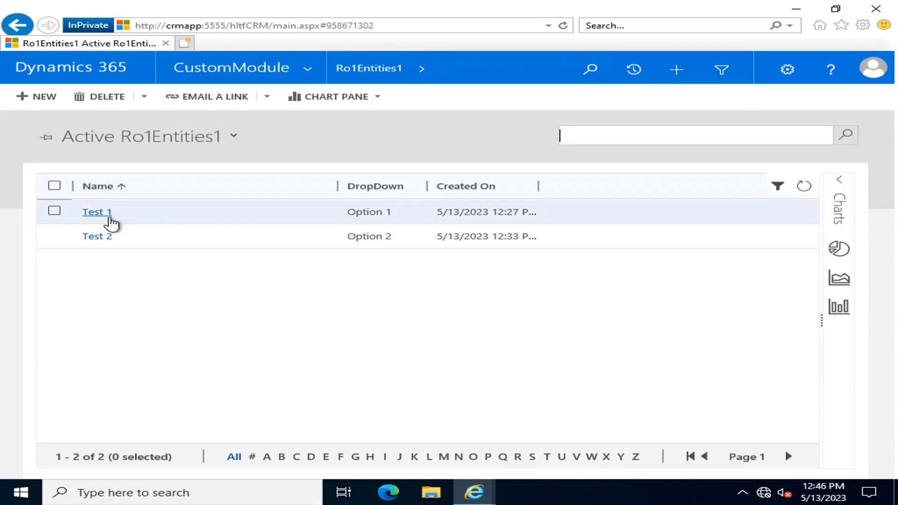
left_click(307, 69)
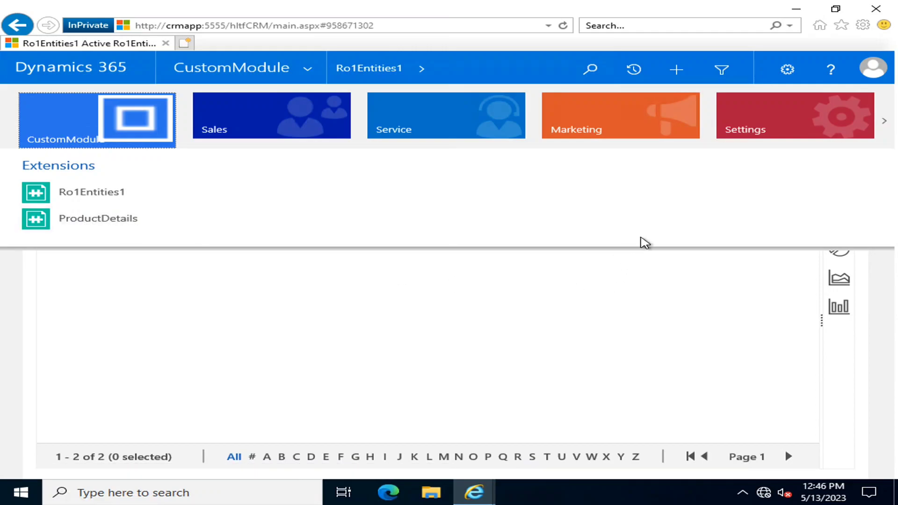
left_click(89, 219)
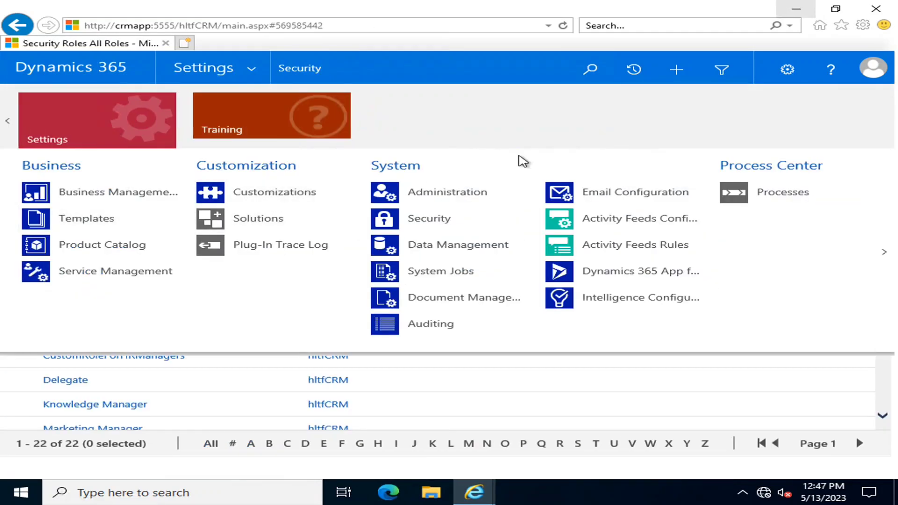
left_click(269, 204)
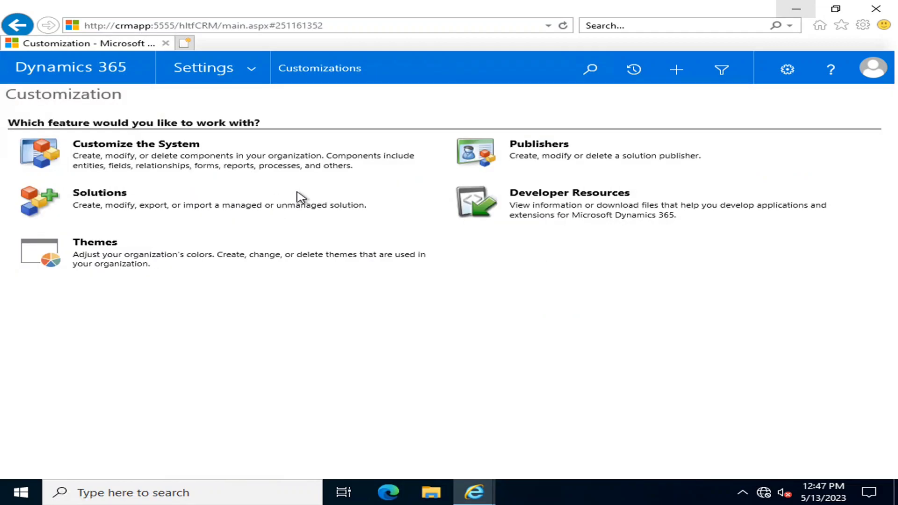
left_click(122, 145)
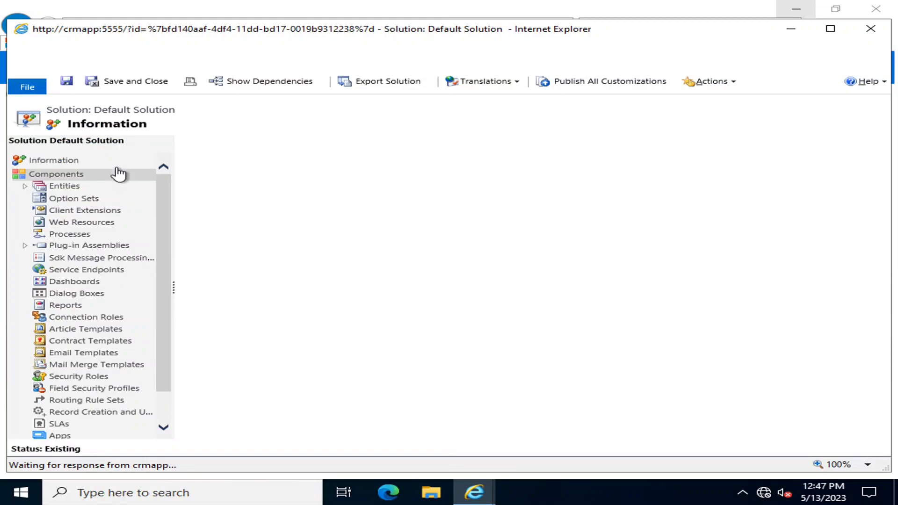
Step: List the solution's entities with the View set to Custom
left_click(26, 186)
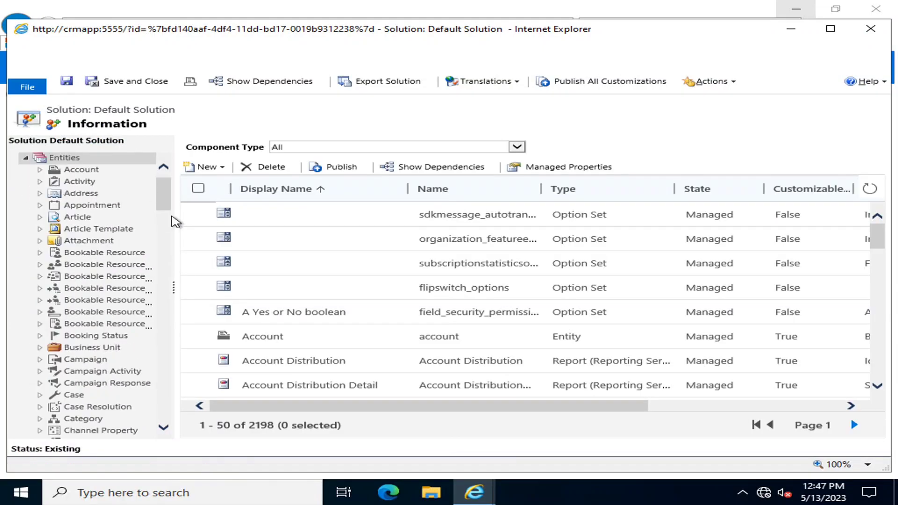
left_click_drag(164, 195, 162, 225)
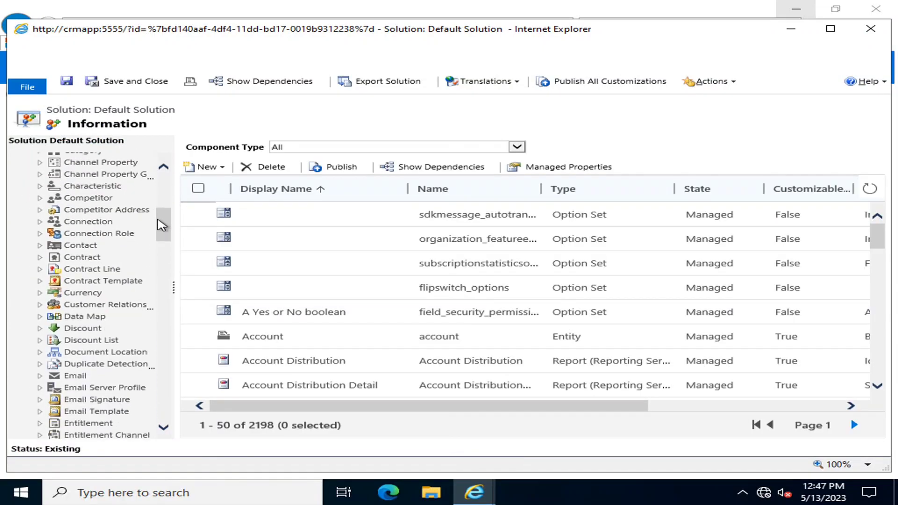
scroll(104, 243, "up", 3)
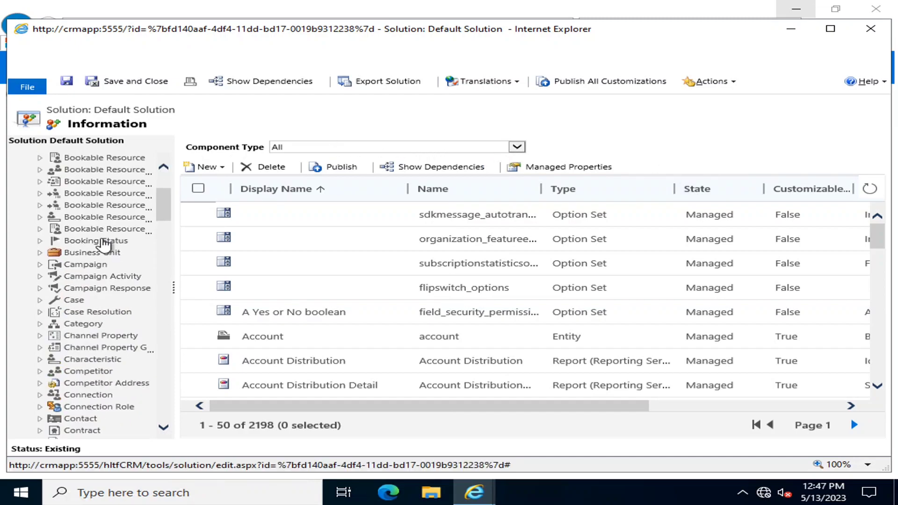
scroll(104, 241, "up", 5)
left_click(94, 187)
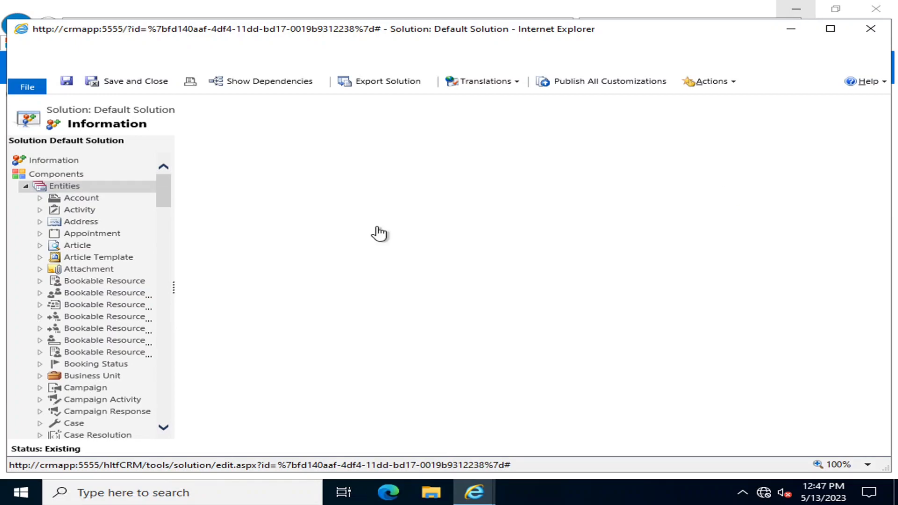
left_click(725, 148)
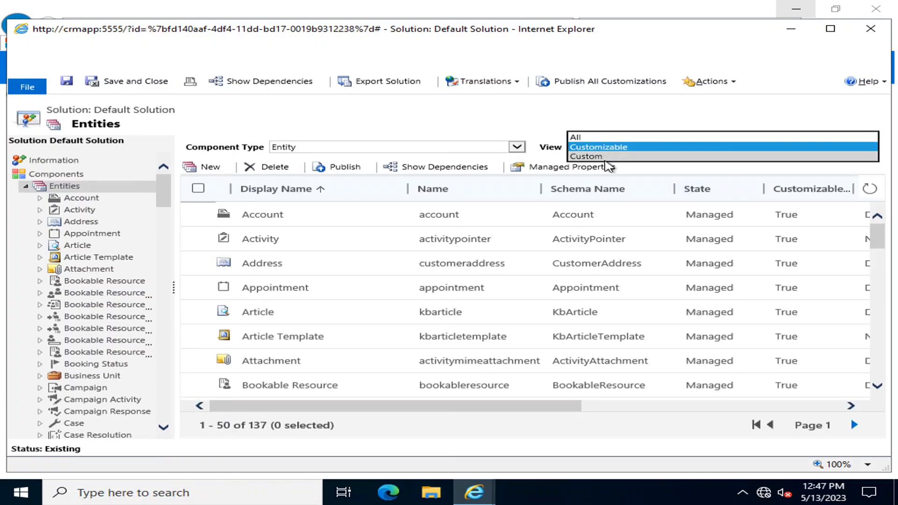
left_click(599, 157)
scroll(306, 366, "down", 3)
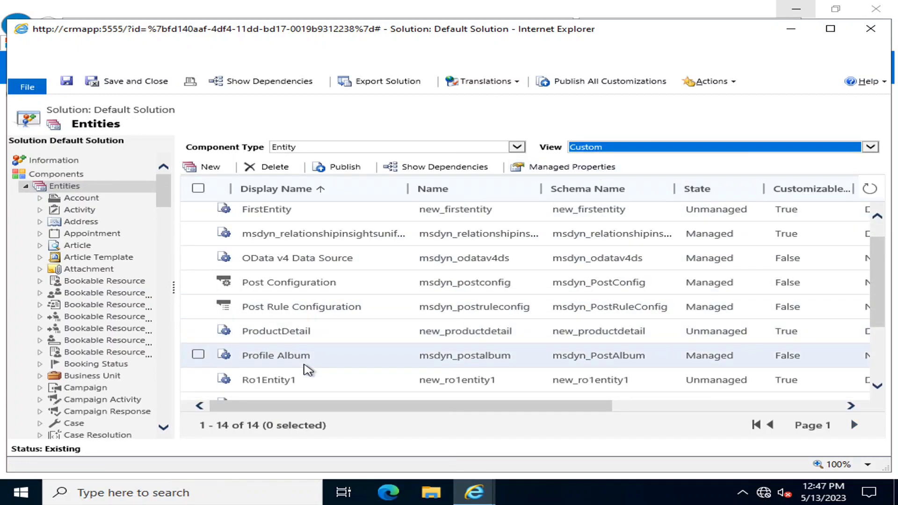
Step: Open the ProductDetail entity's Fields and start a new field named Ro1Entity
double_click(289, 309)
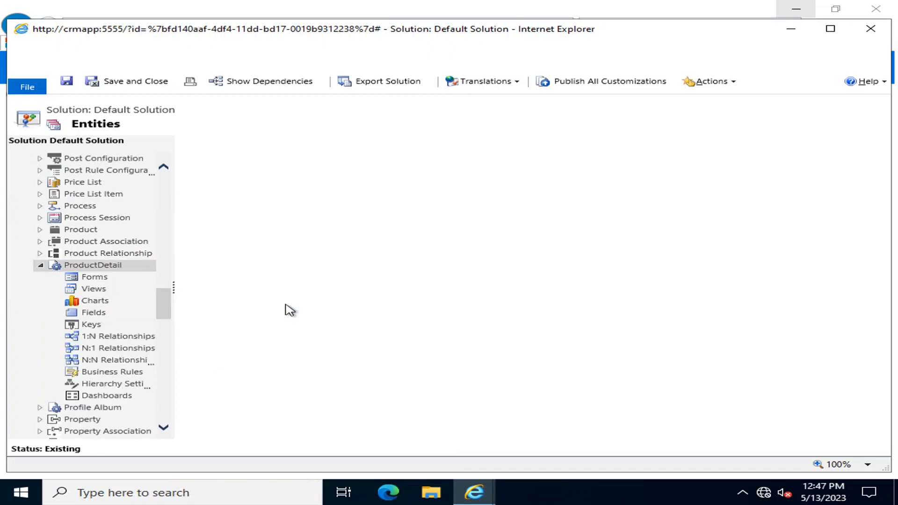
left_click(93, 314)
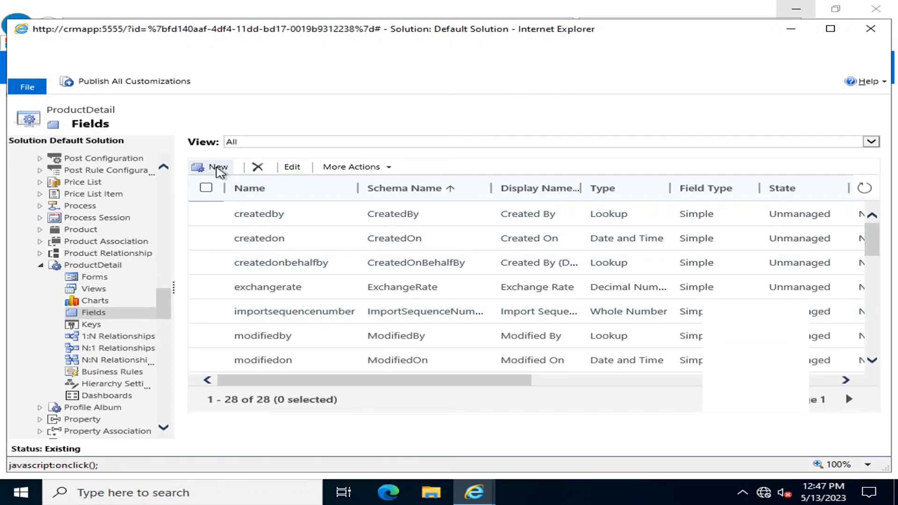
left_click(218, 168)
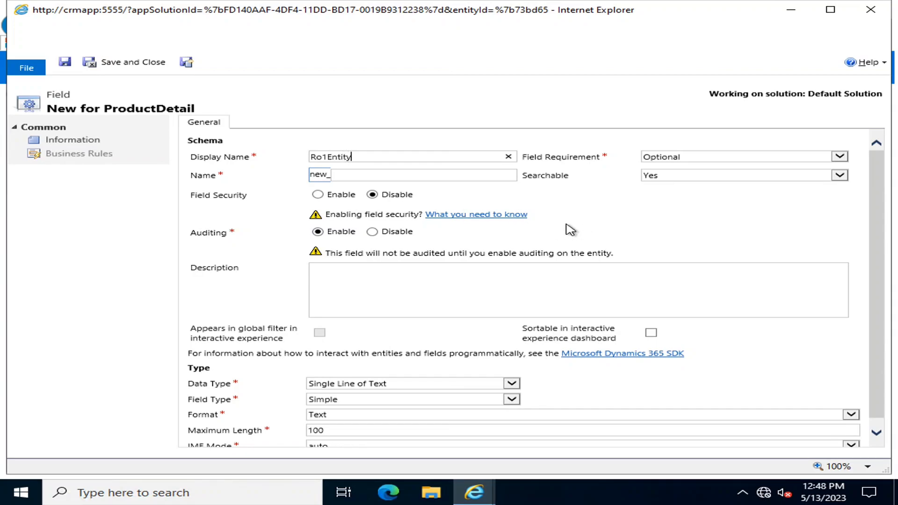
Step: Make Ro1Entity Business Recommended with the Lookup data type
left_click(654, 157)
left_click(673, 178)
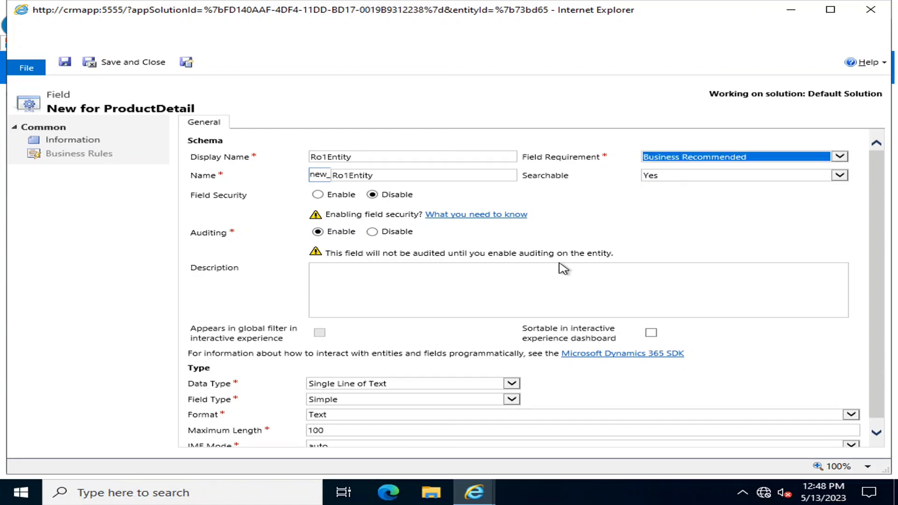
scroll(578, 228, "down", 1)
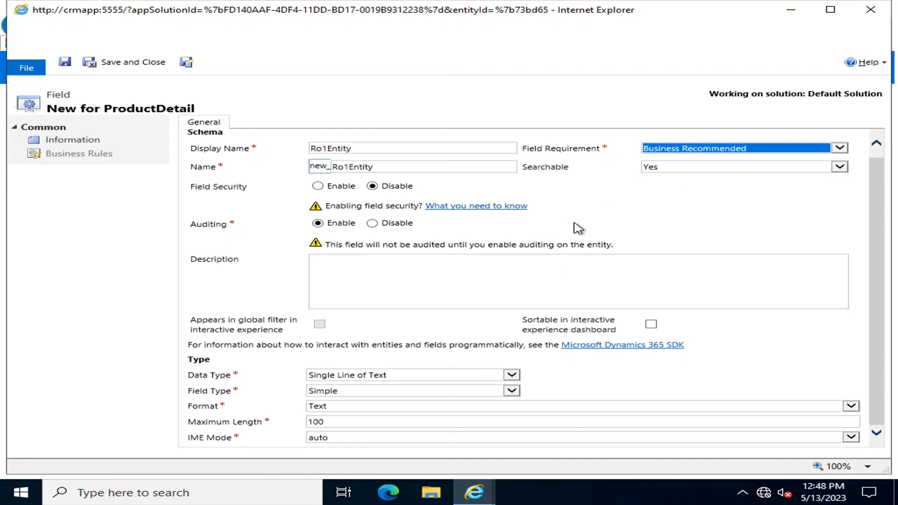
left_click(471, 375)
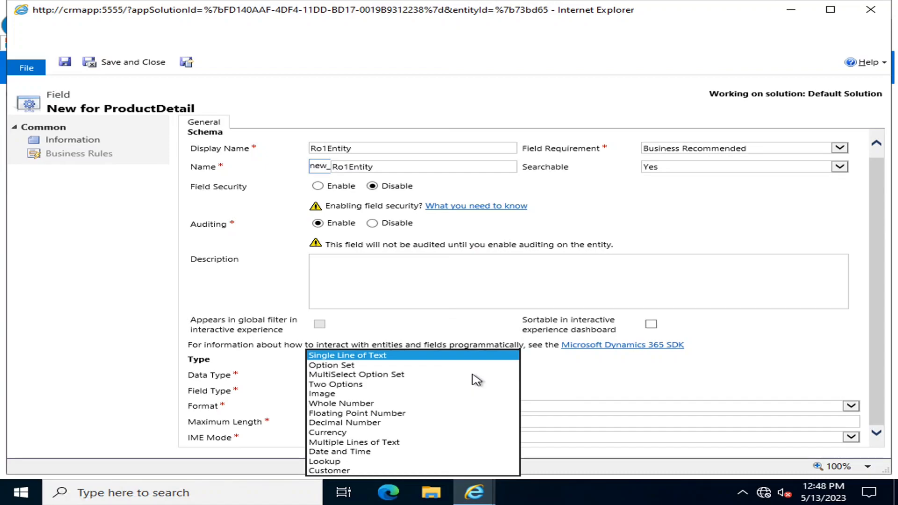
left_click(382, 461)
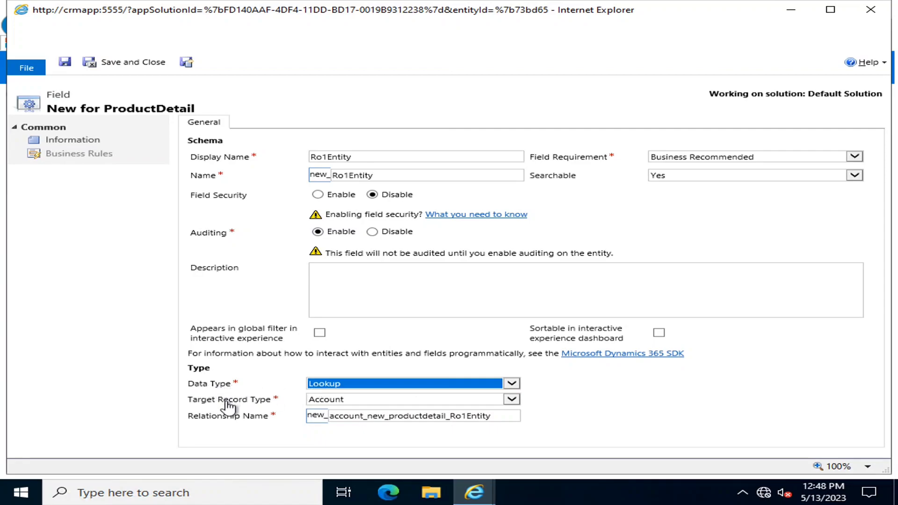
Step: Set the lookup's target record type to ProductDetail and save the field
left_click(370, 401)
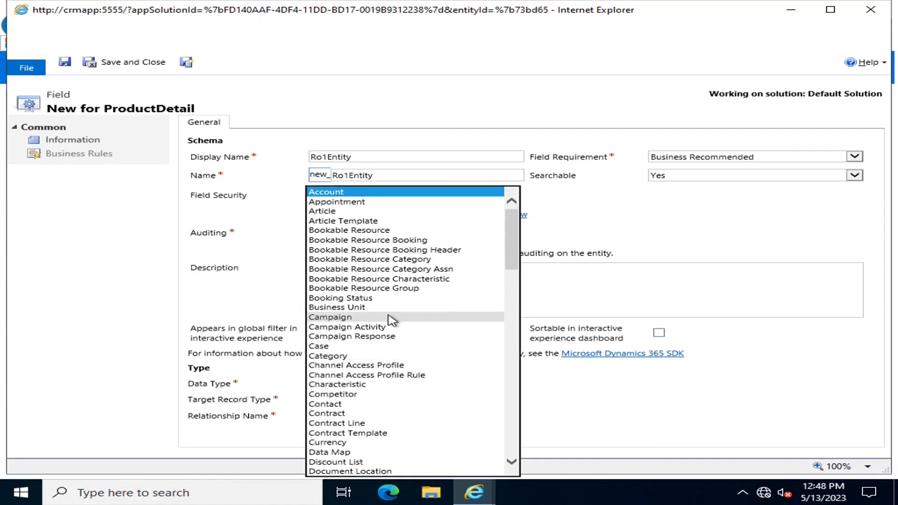
scroll(391, 317, "down", 6)
scroll(391, 319, "down", 1)
scroll(392, 319, "down", 16)
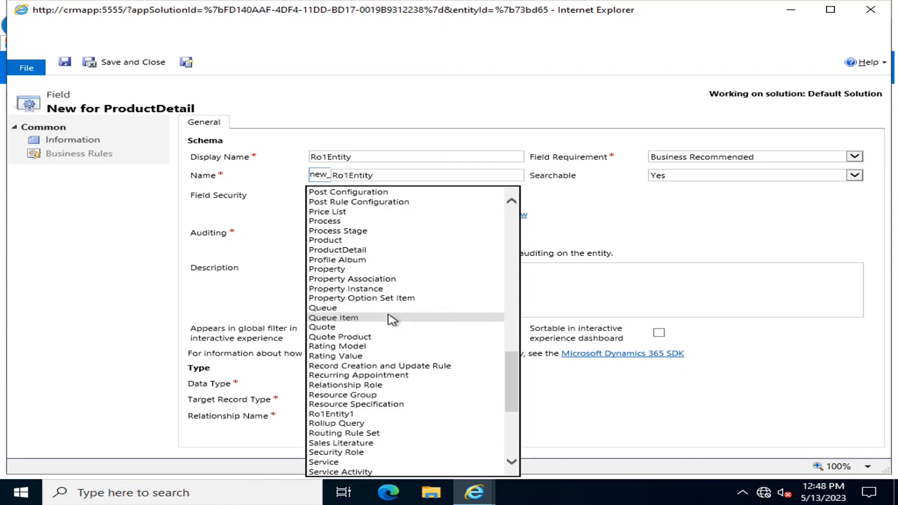
scroll(392, 320, "down", 5)
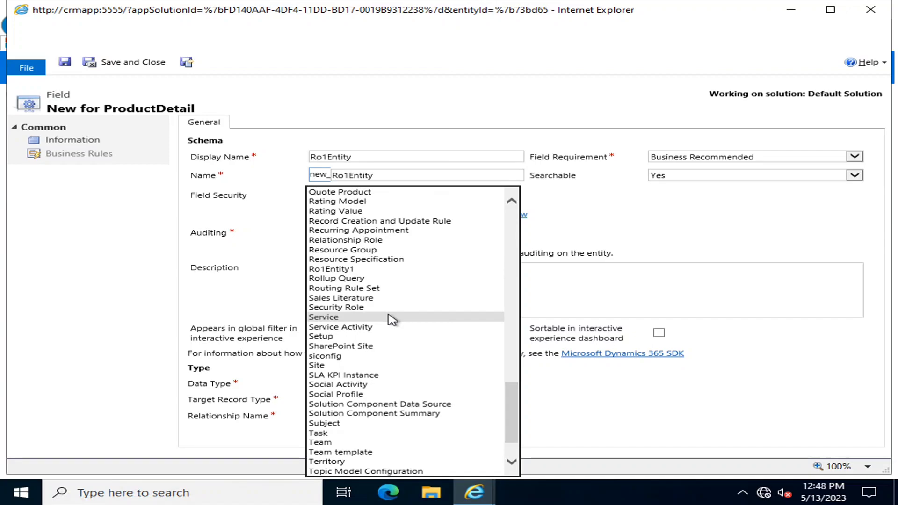
scroll(392, 320, "down", 1)
scroll(392, 320, "up", 5)
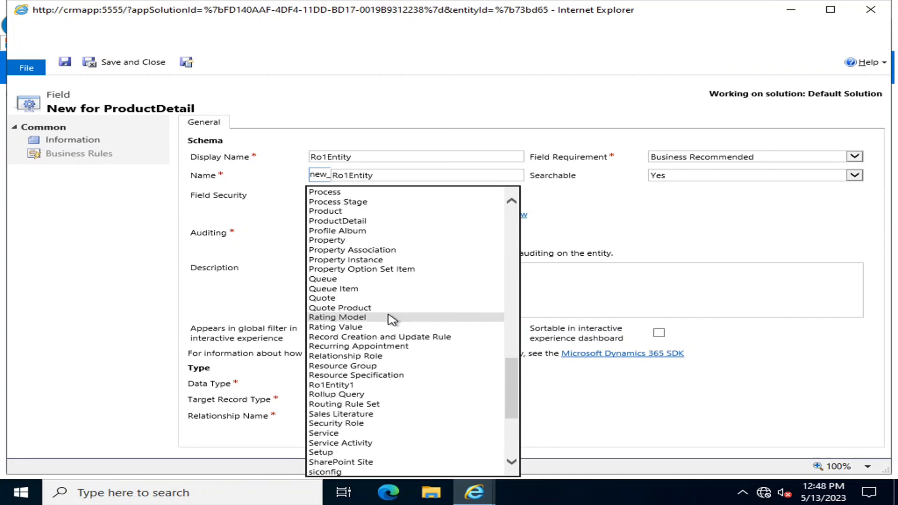
scroll(392, 319, "up", 1)
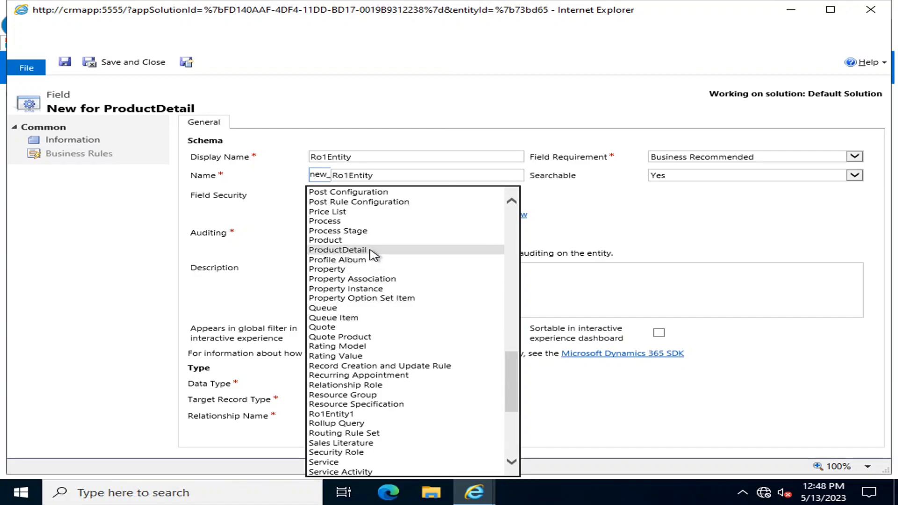
left_click(371, 250)
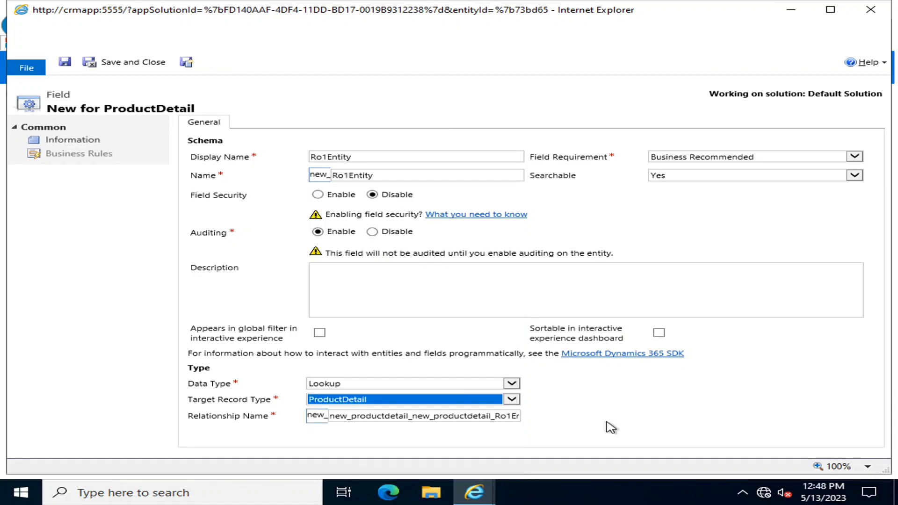
left_click(630, 416)
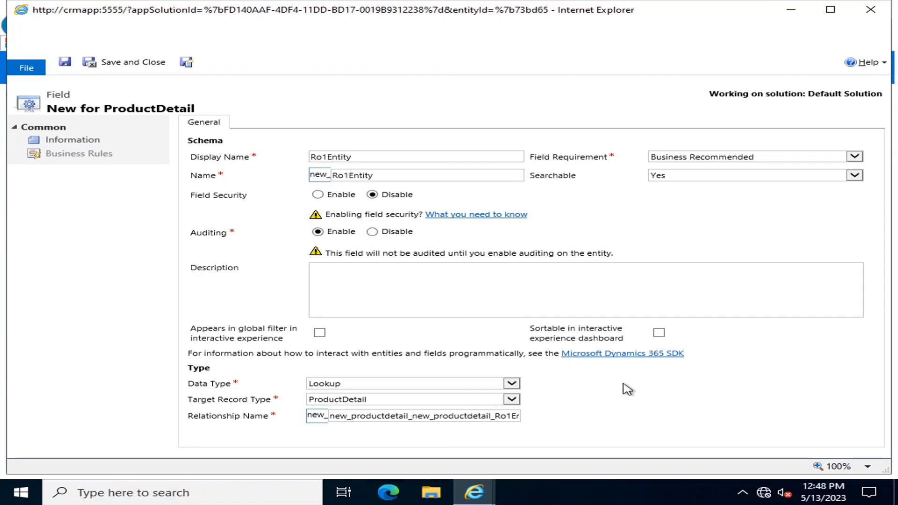
left_click(62, 65)
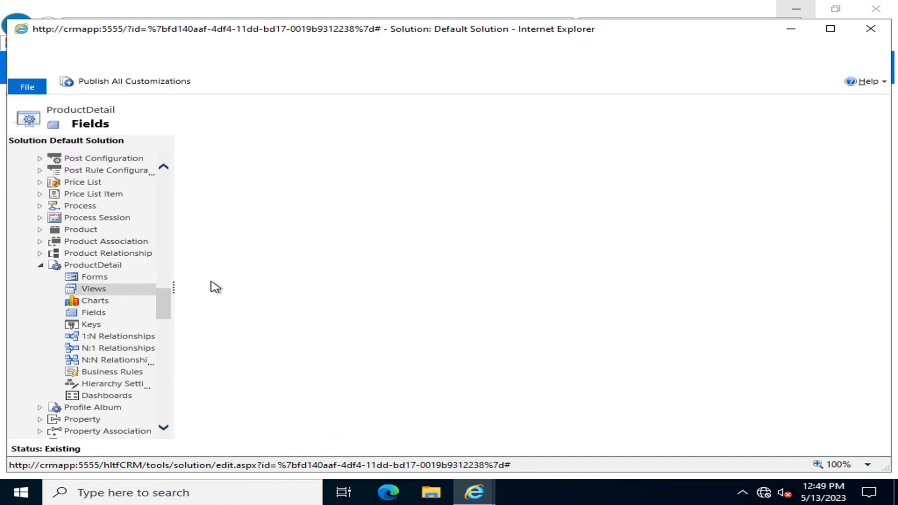
Step: Place Ro1Entity in the General section of the main Information form and publish it
left_click(101, 287)
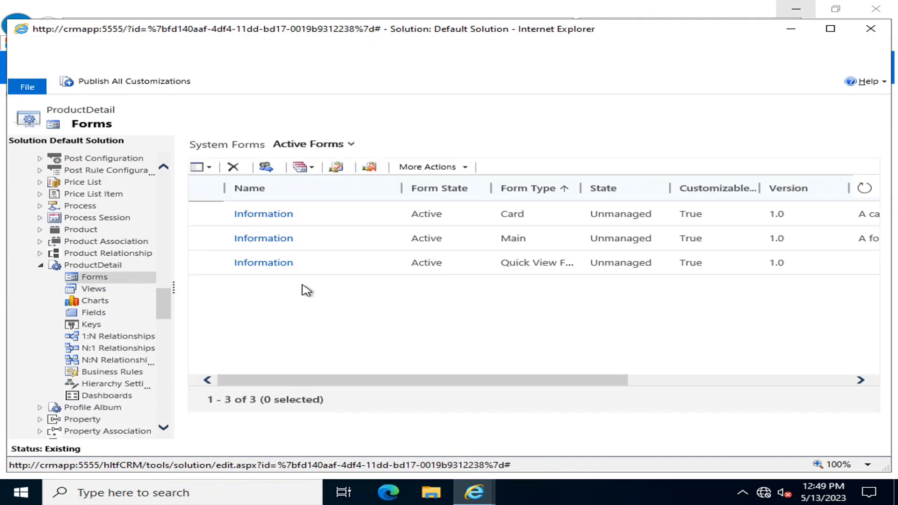
left_click(276, 242)
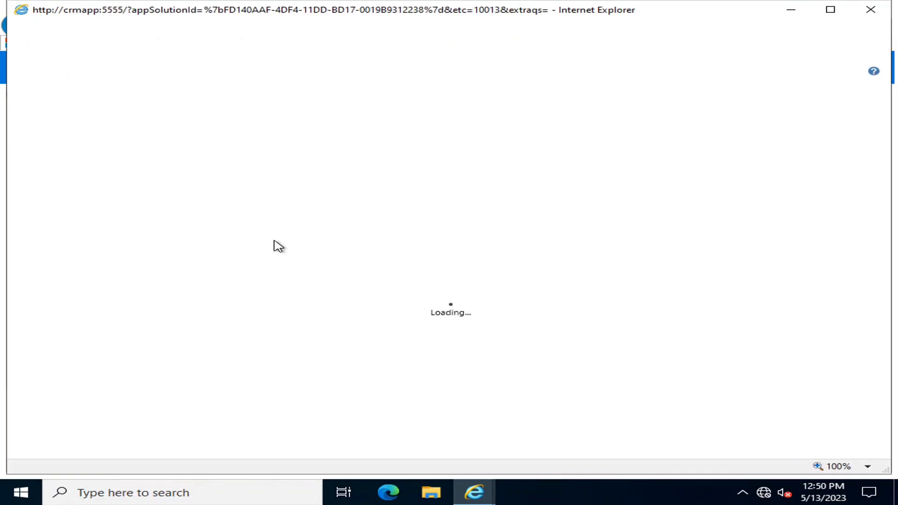
scroll(497, 341, "down", 2)
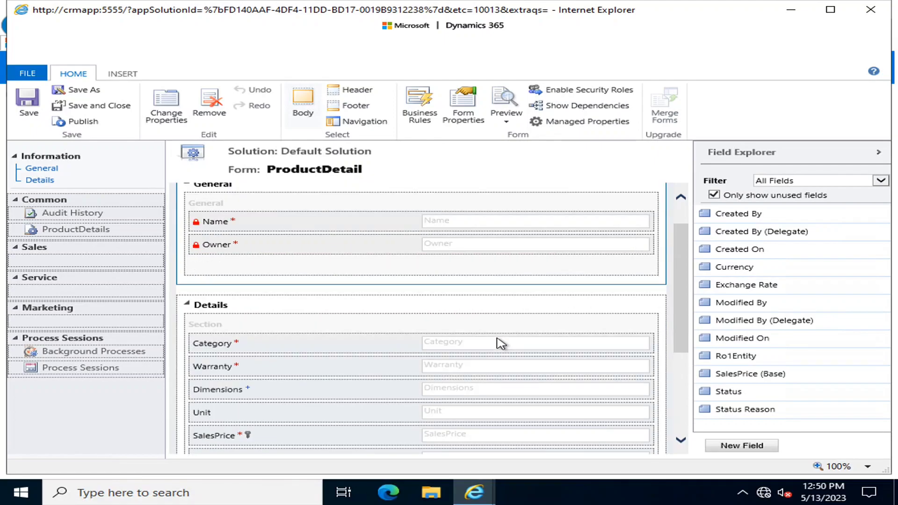
scroll(501, 344, "down", 1)
scroll(500, 345, "up", 2)
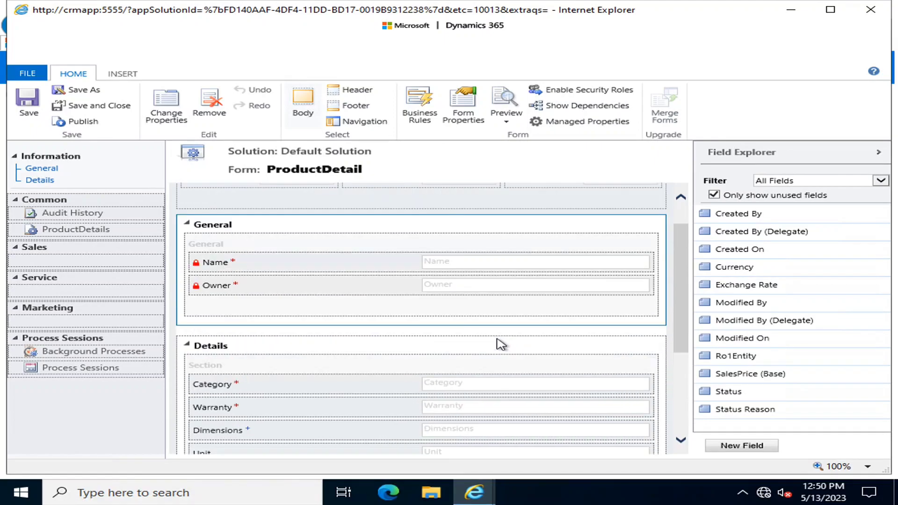
left_click_drag(762, 357, 322, 264)
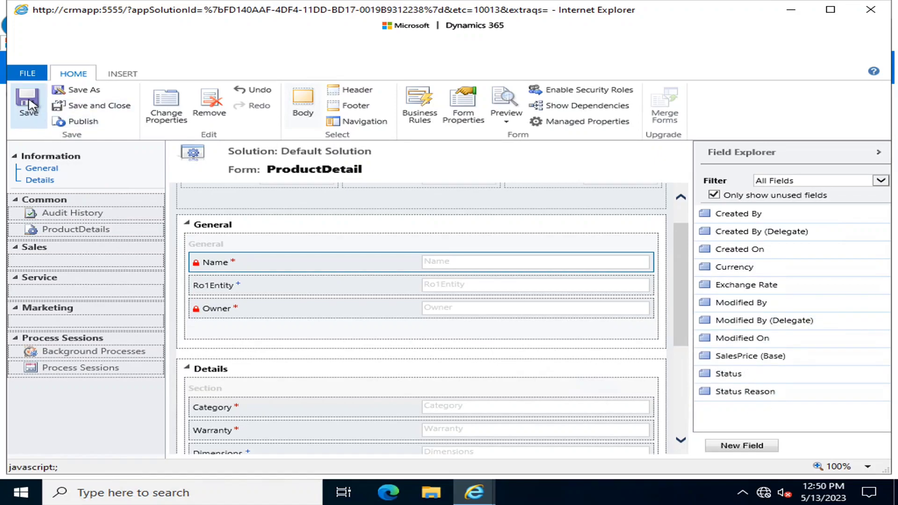
left_click(77, 122)
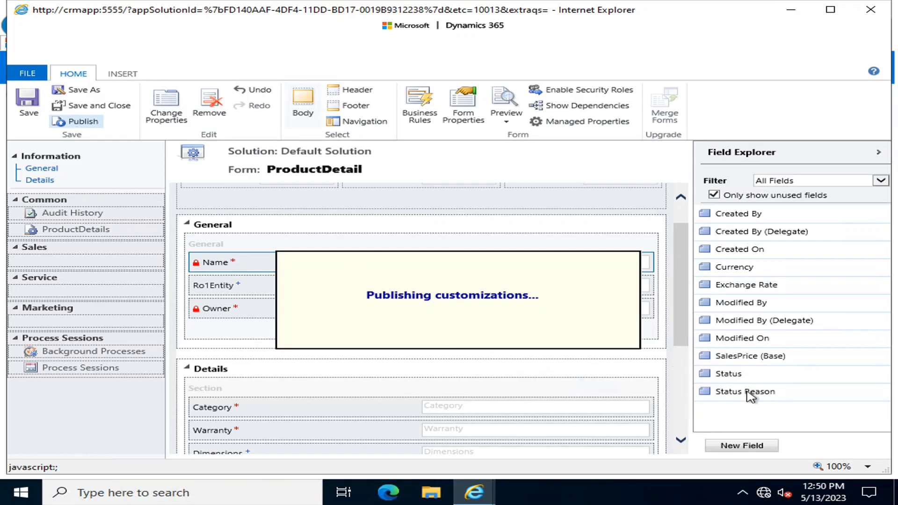
left_click(870, 10)
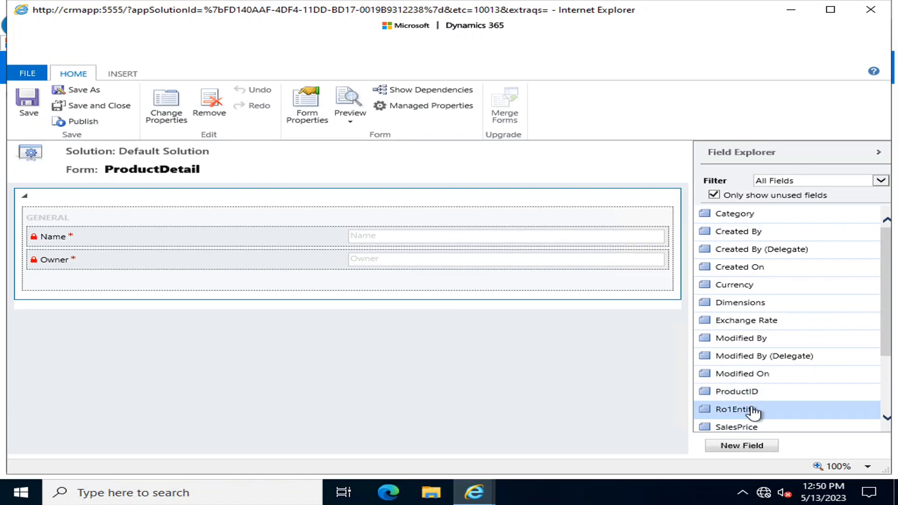
Step: Drop Ro1Entity between Name and Owner on the Quick View form and publish it
left_click_drag(717, 413, 115, 262)
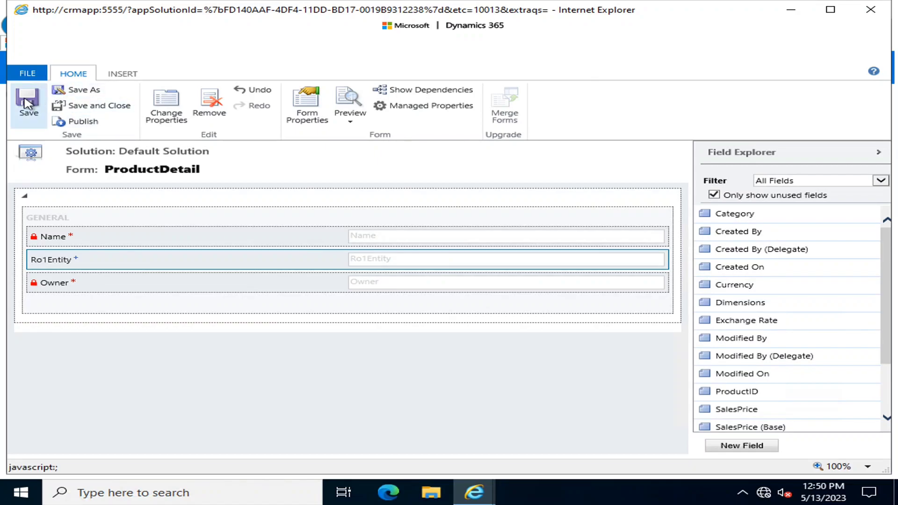
left_click(80, 122)
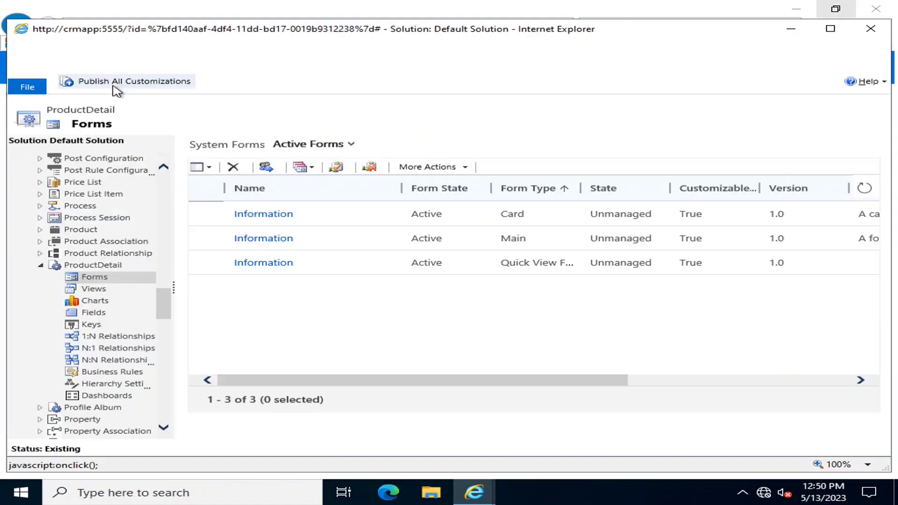
Step: Publish all customizations, close the solution window, and reload the page
left_click(114, 83)
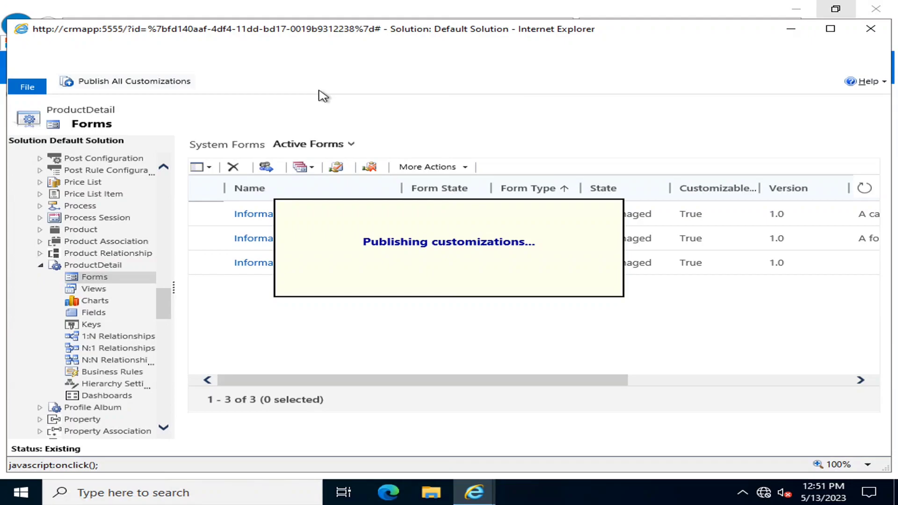
left_click(870, 28)
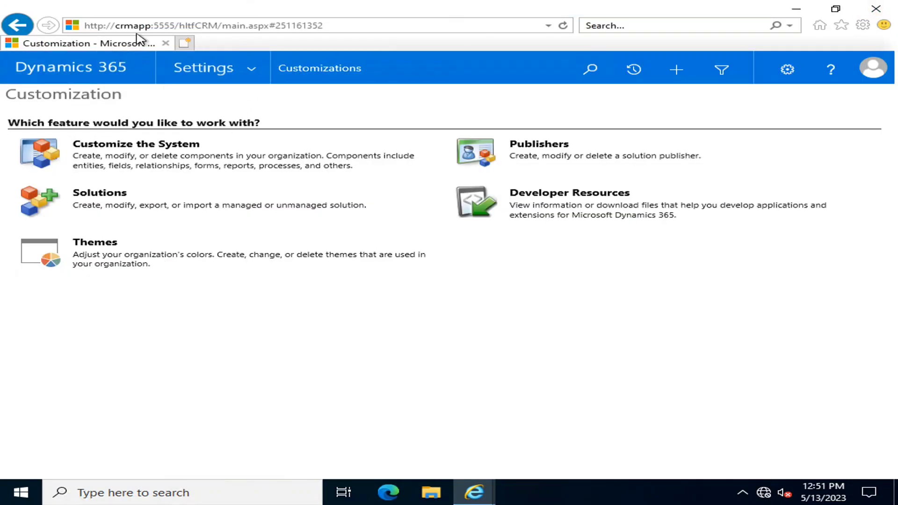
left_click(563, 26)
Step: Go to CustomModule > ProductDetails to show the Active ProductDetails list
left_click(260, 66)
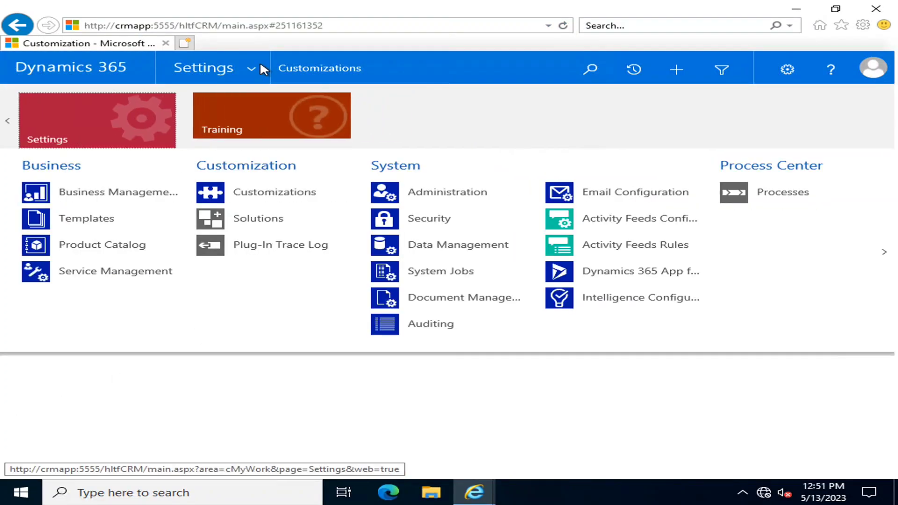
left_click(7, 121)
left_click(112, 133)
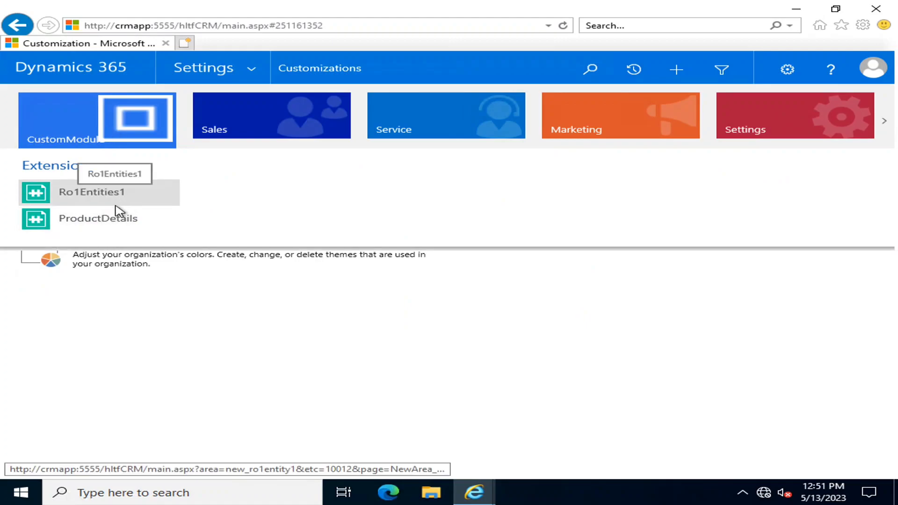
left_click(120, 234)
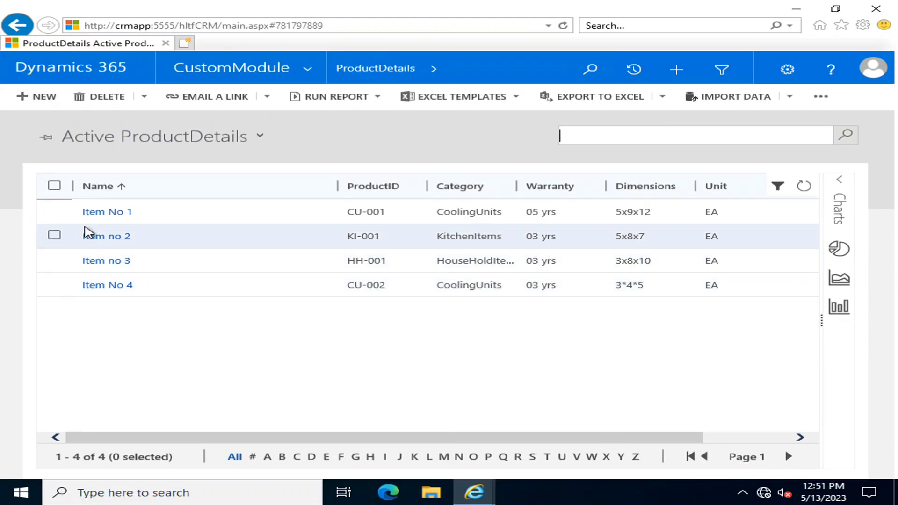
Step: Set Item No 1's Ro1Entity to Item no 2 via Look Up More Records, save, and close
left_click(111, 213)
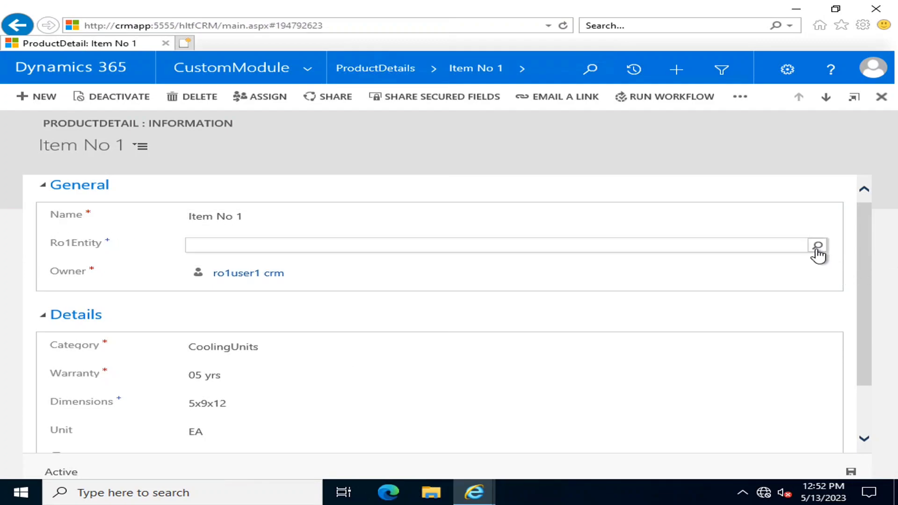
left_click(815, 249)
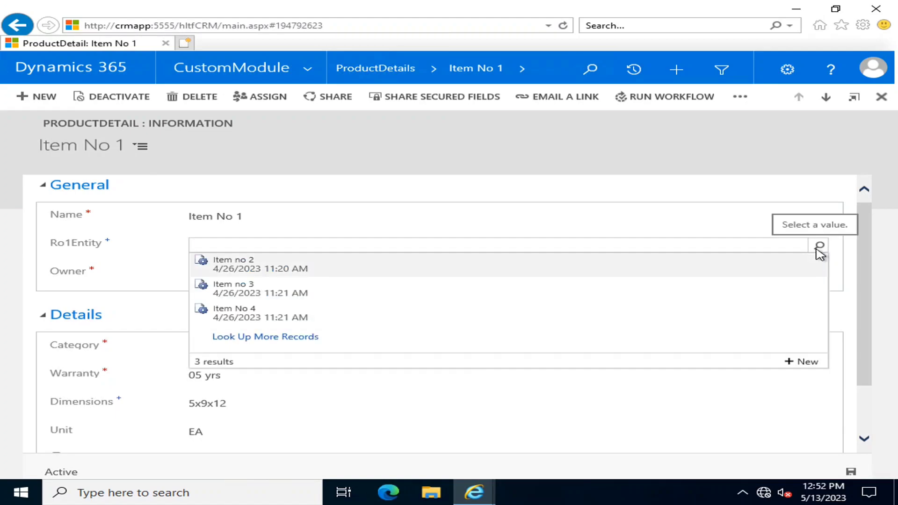
left_click(289, 337)
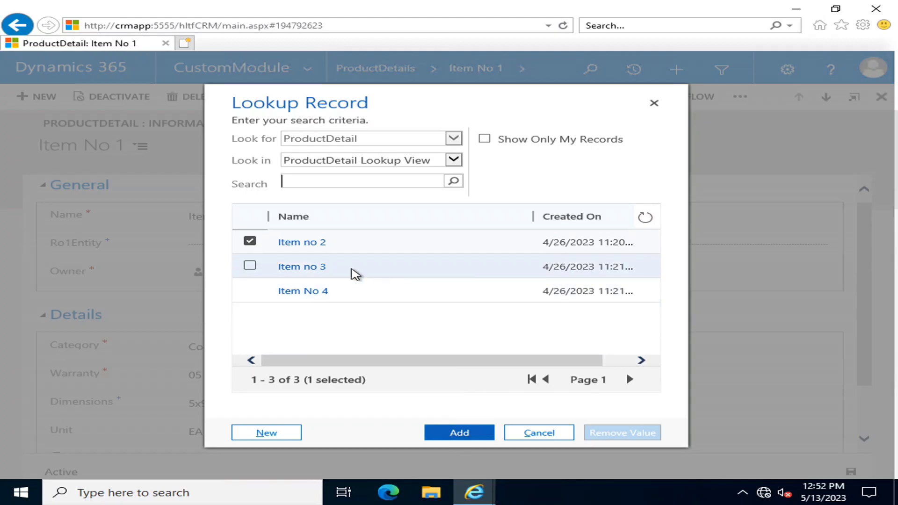
left_click(479, 434)
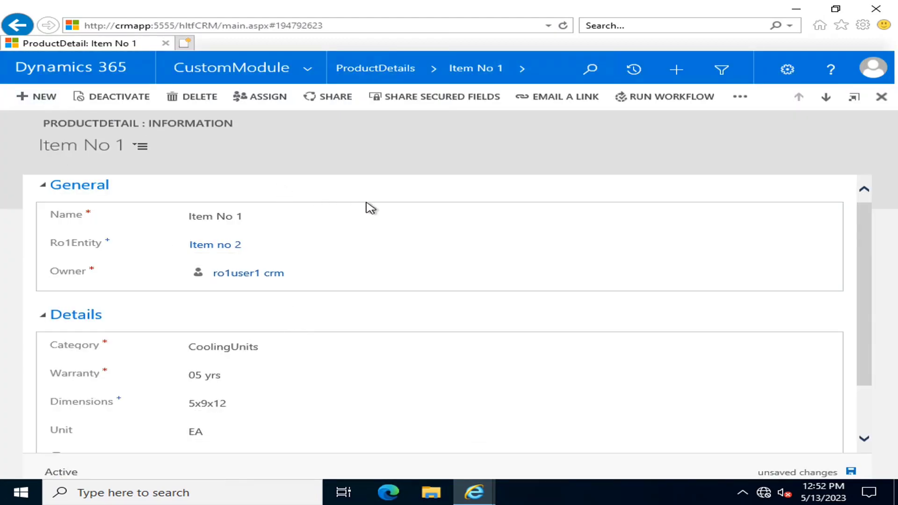
scroll(511, 249, "up", 1)
scroll(511, 249, "down", 2)
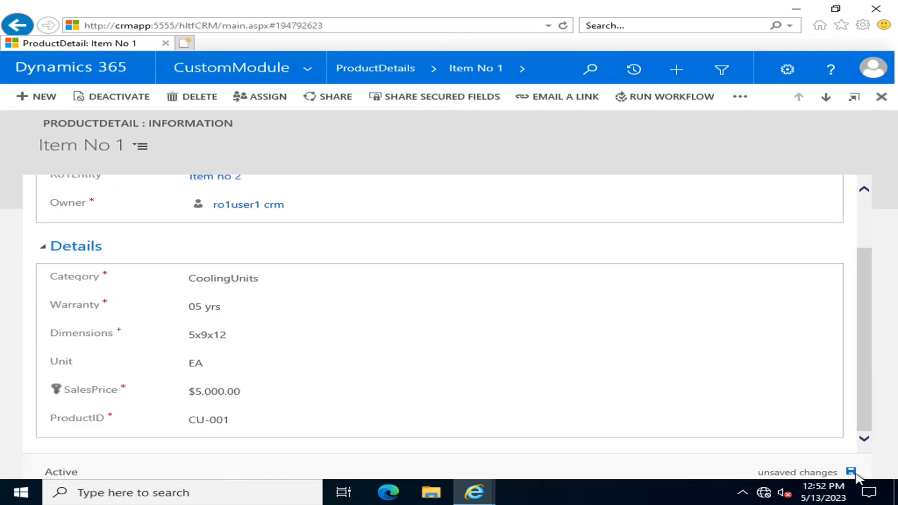
left_click(855, 473)
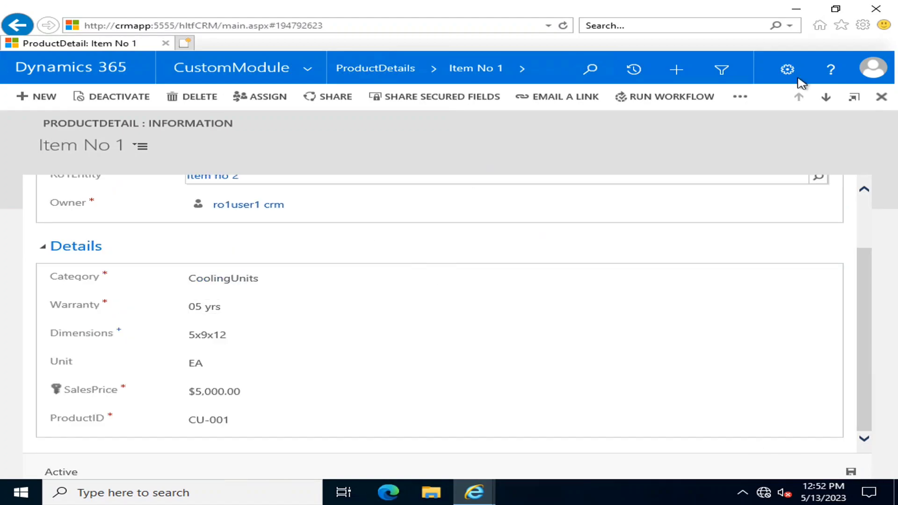
left_click(881, 96)
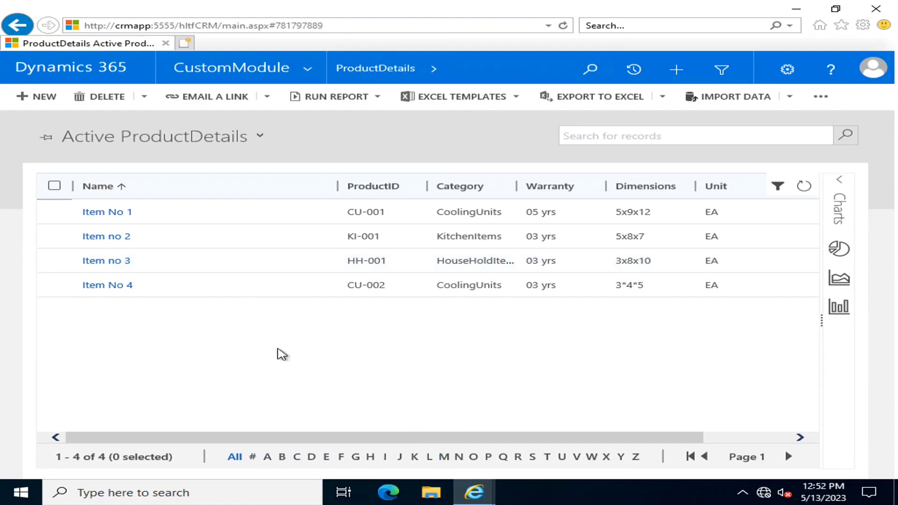
Step: Set Item no 2's Ro1Entity to Item no 3, save, and return to the list
left_click(105, 237)
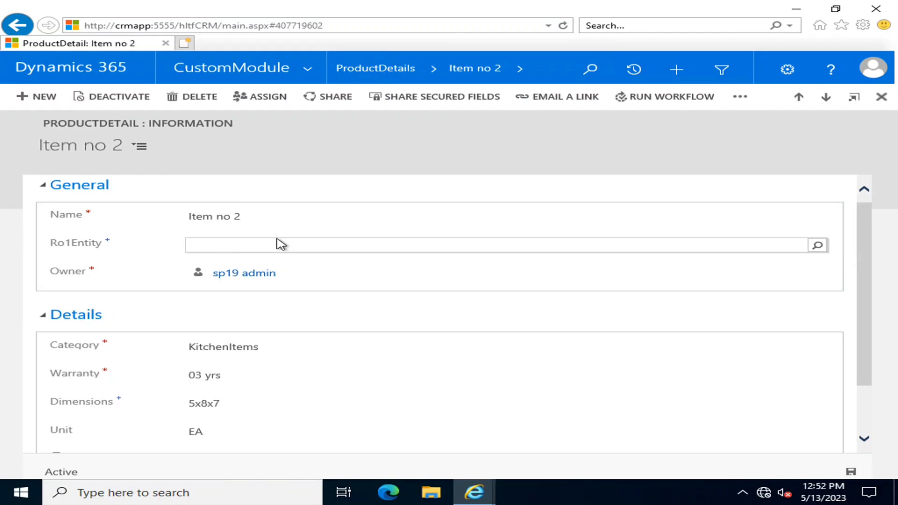
left_click(279, 243)
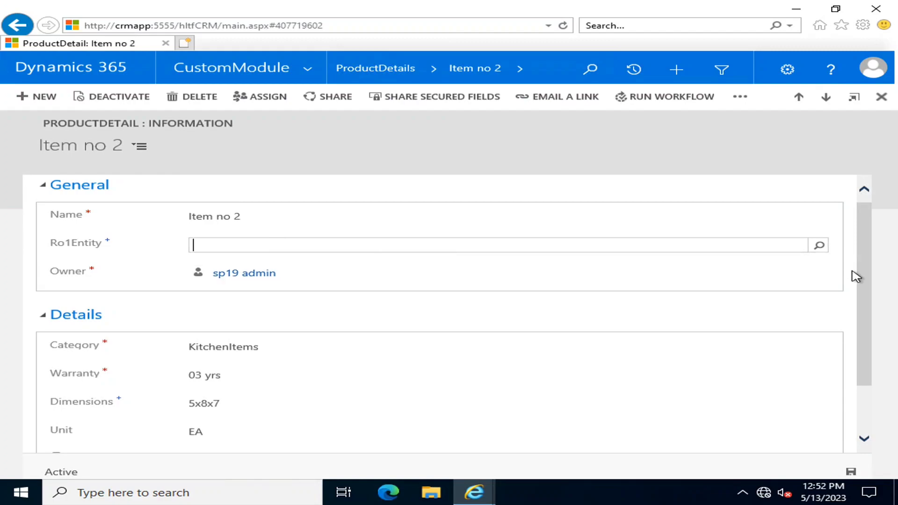
left_click(818, 246)
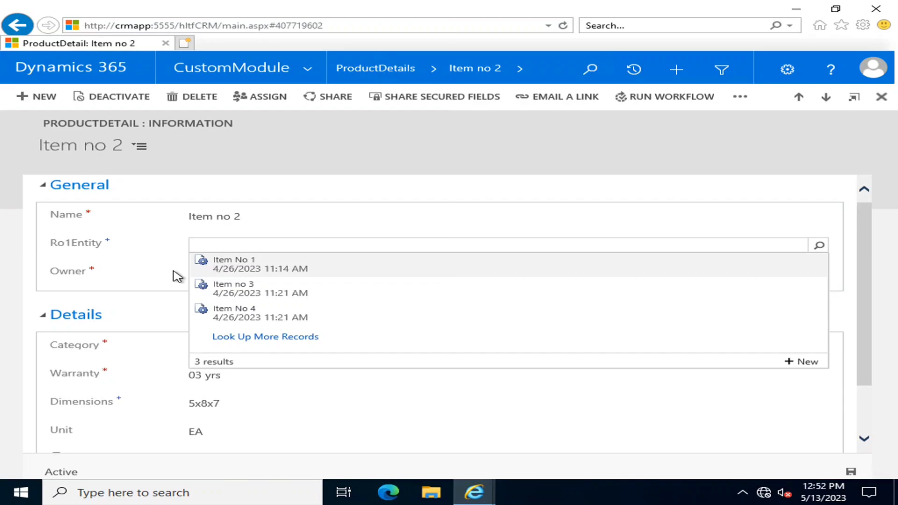
left_click(266, 293)
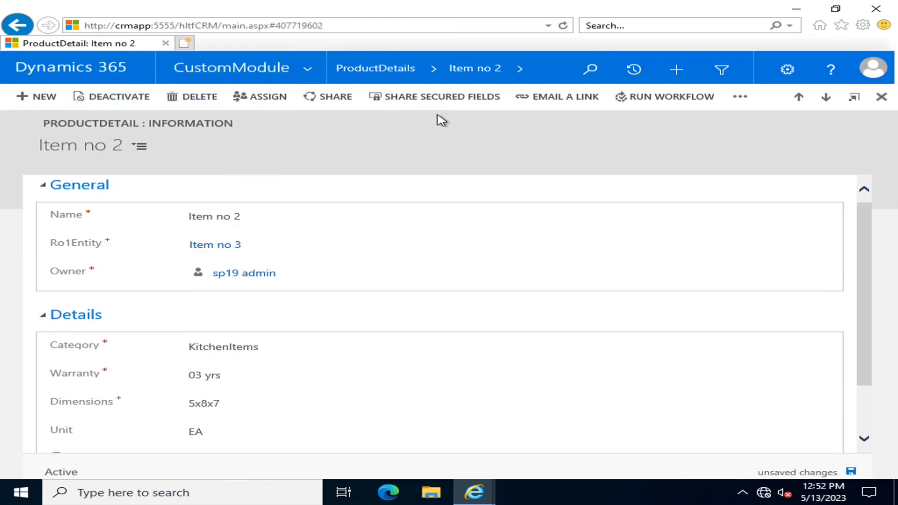
left_click(850, 471)
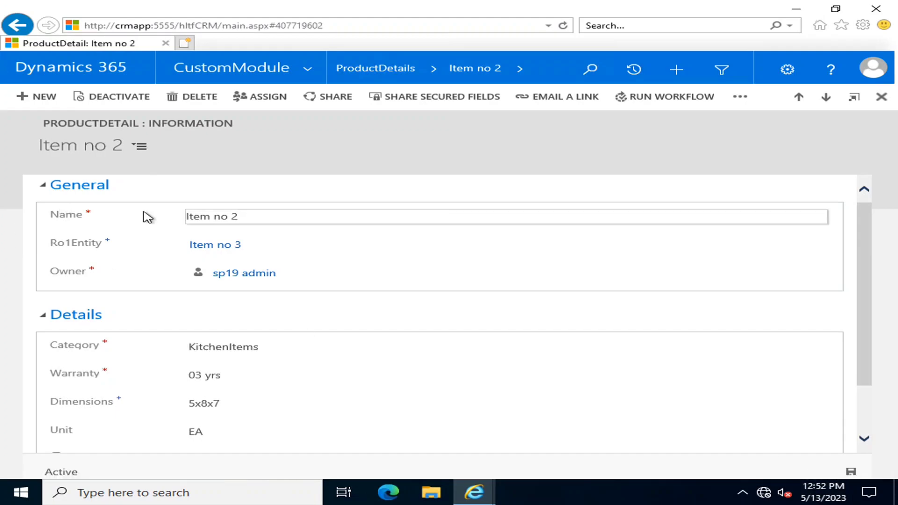
left_click(405, 70)
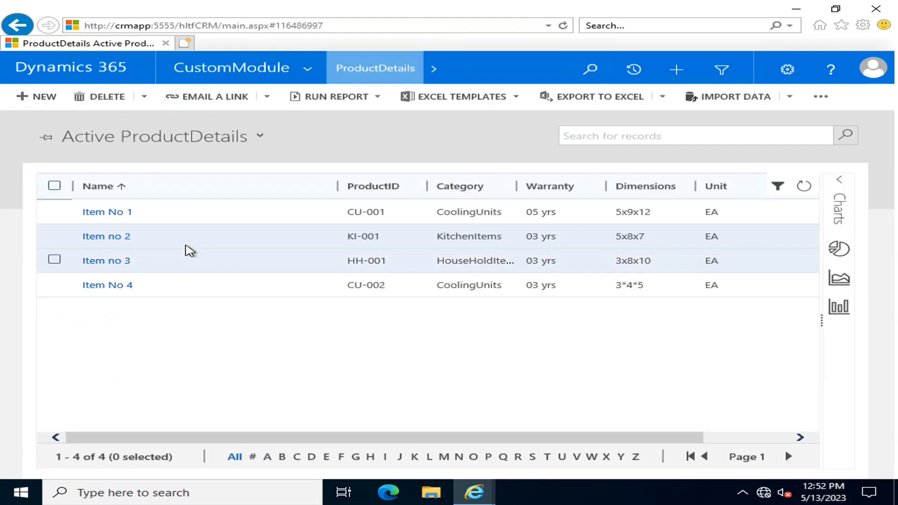
Step: Set Item no 3's Ro1Entity to Item No 4, save, and return to the list
left_click(117, 265)
left_click(233, 240)
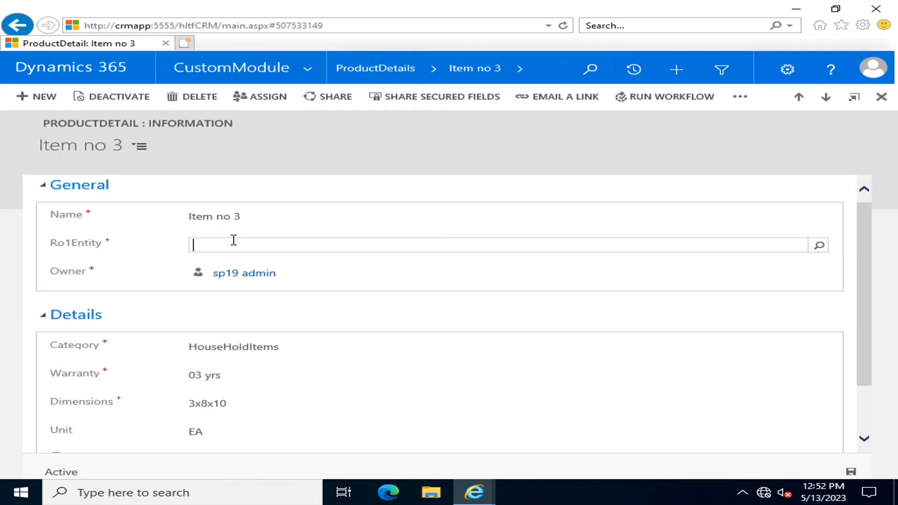
left_click(827, 252)
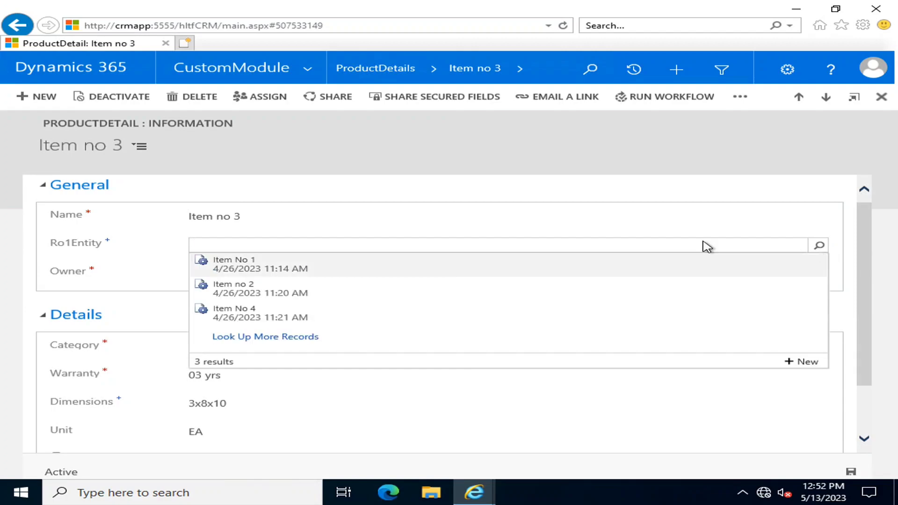
left_click(234, 315)
left_click(306, 178)
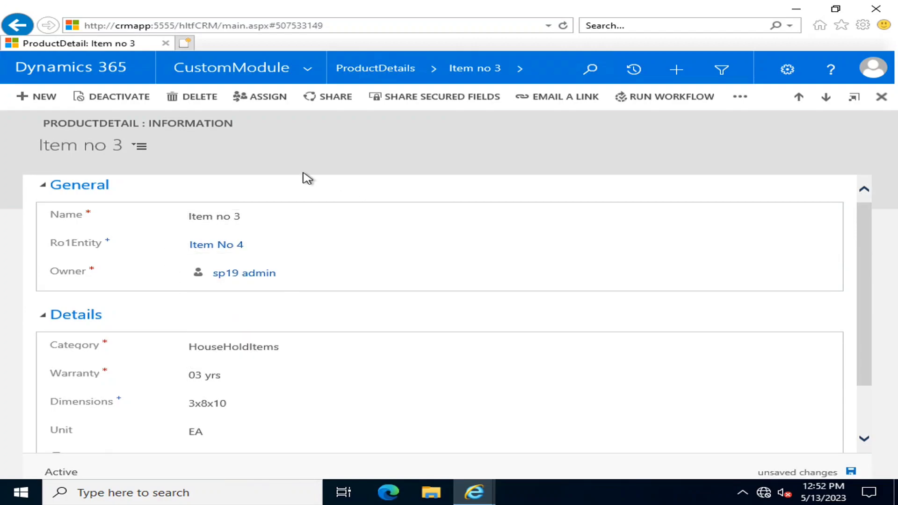
left_click(851, 472)
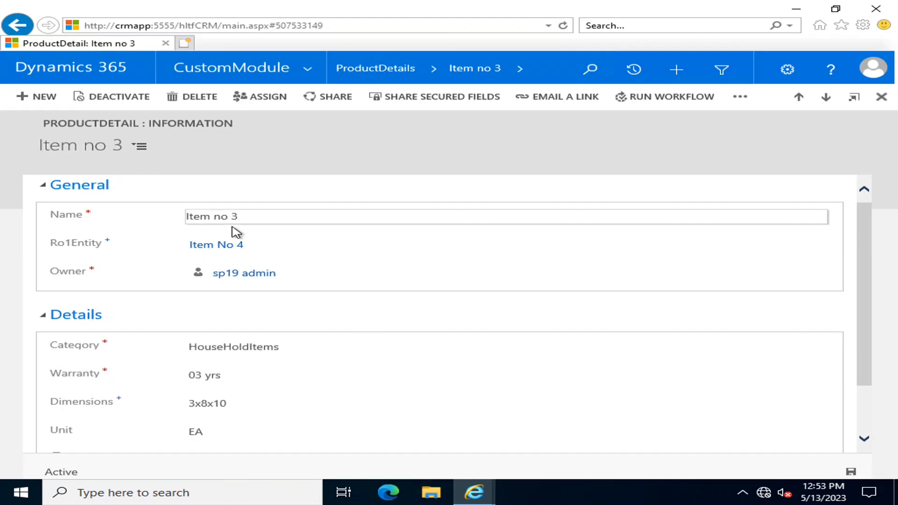
left_click(888, 102)
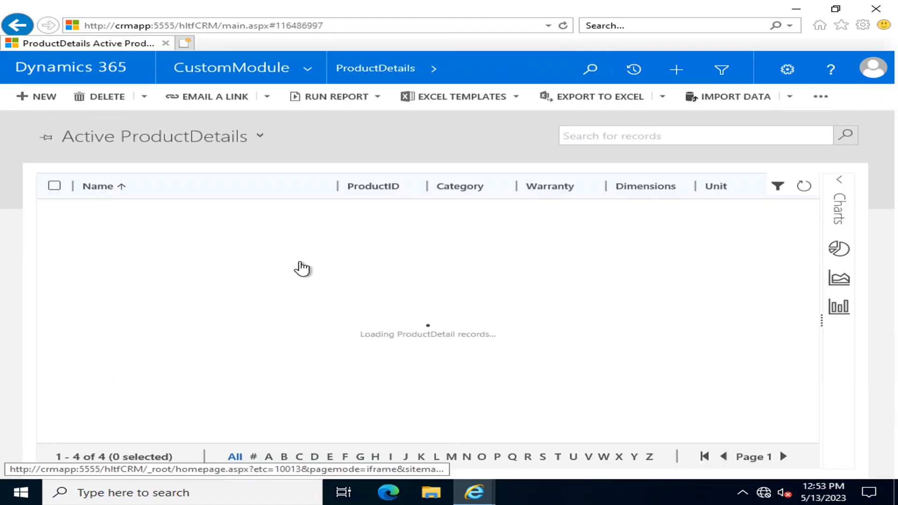
Step: Set Item No 4's Ro1Entity to Item No 1 and save the record
left_click(111, 293)
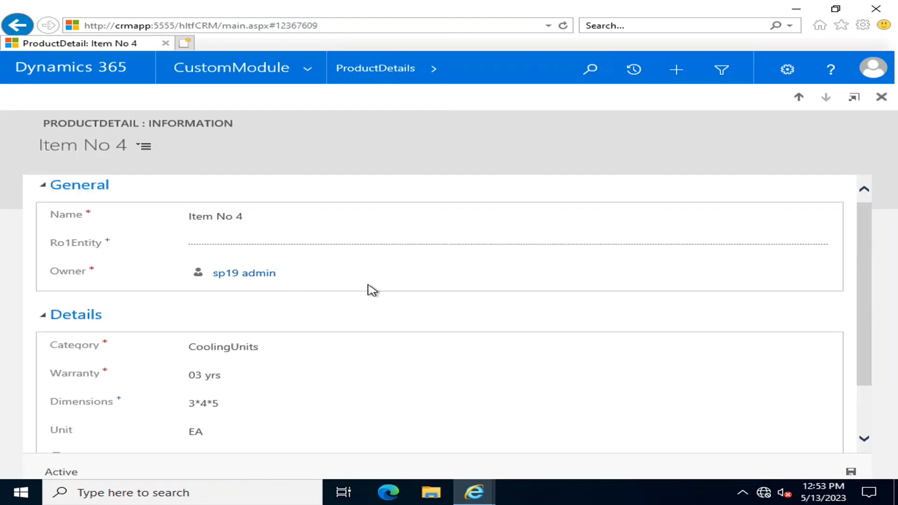
left_click(327, 245)
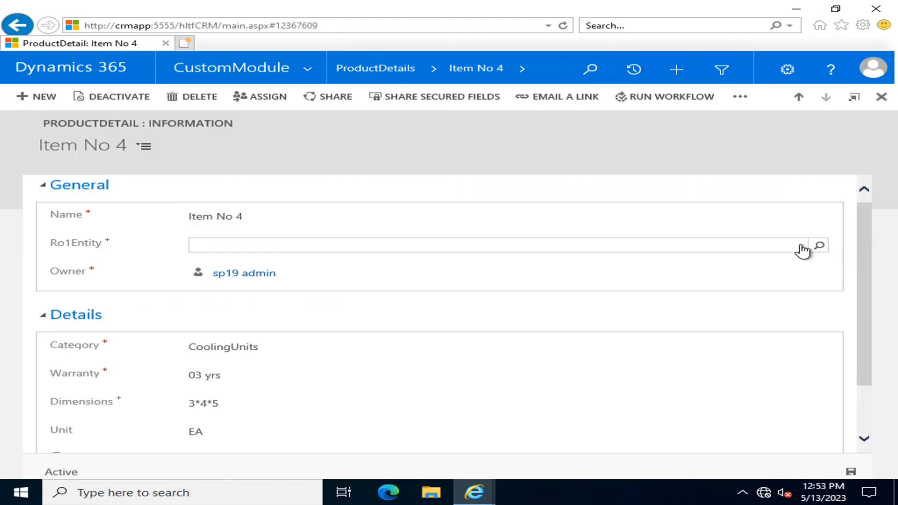
left_click(815, 245)
left_click(531, 275)
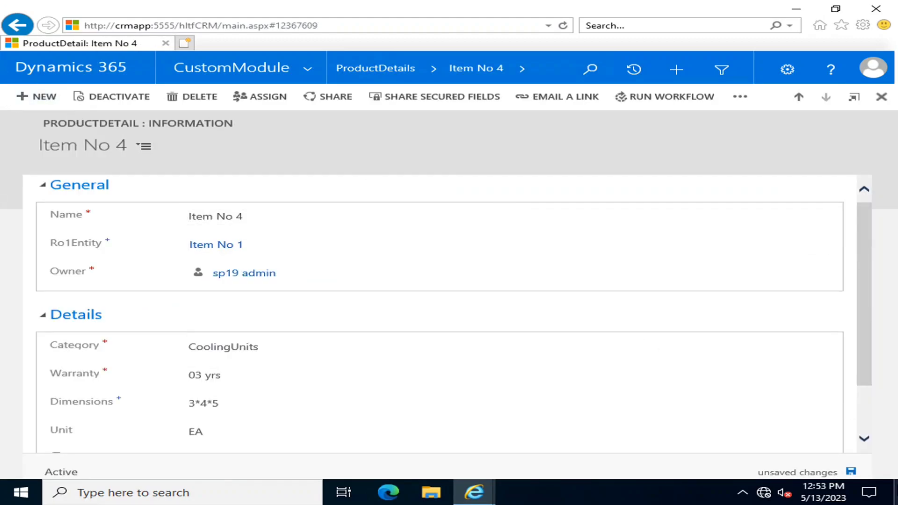
left_click(850, 472)
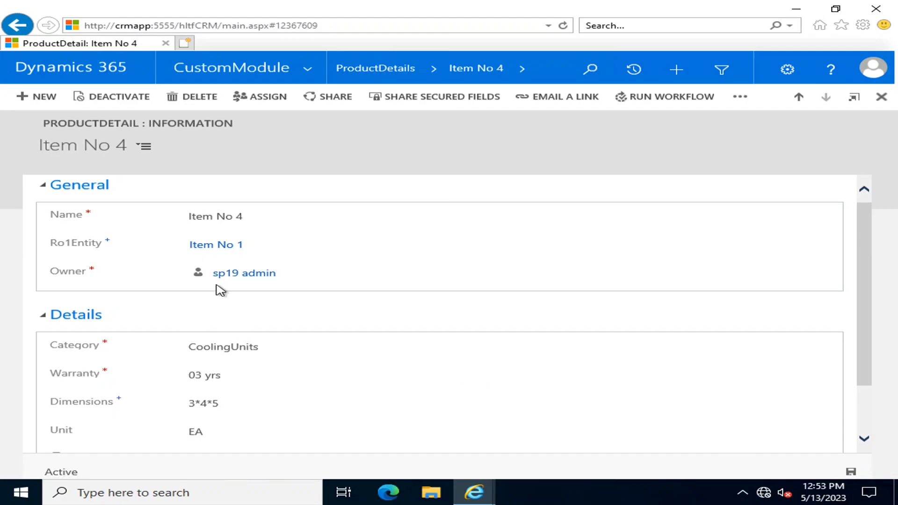
Step: Close the Item No 4 form, returning to the Active ProductDetails list of Item No 1–4
left_click(375, 69)
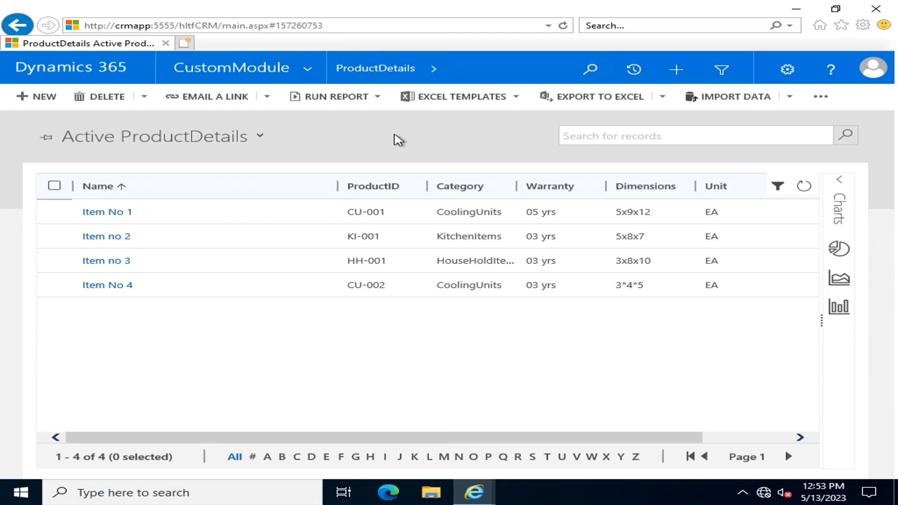
mouse_move(523, 6)
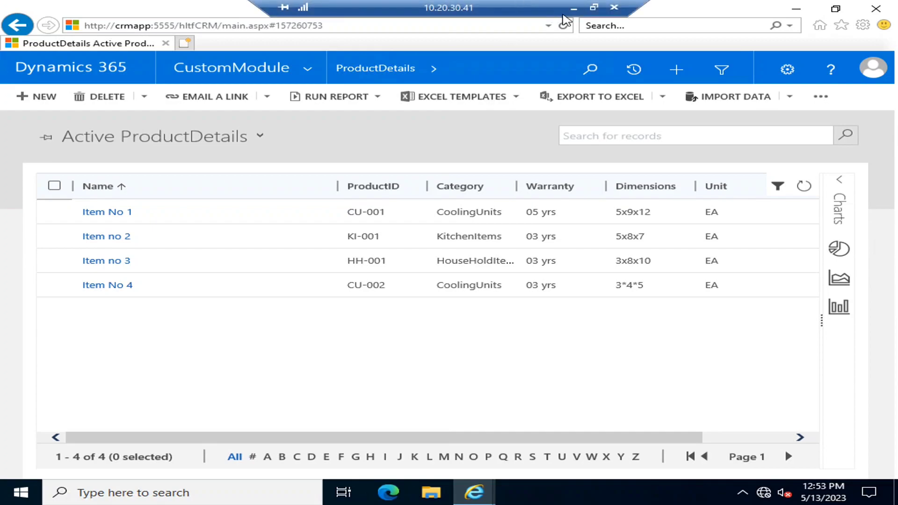